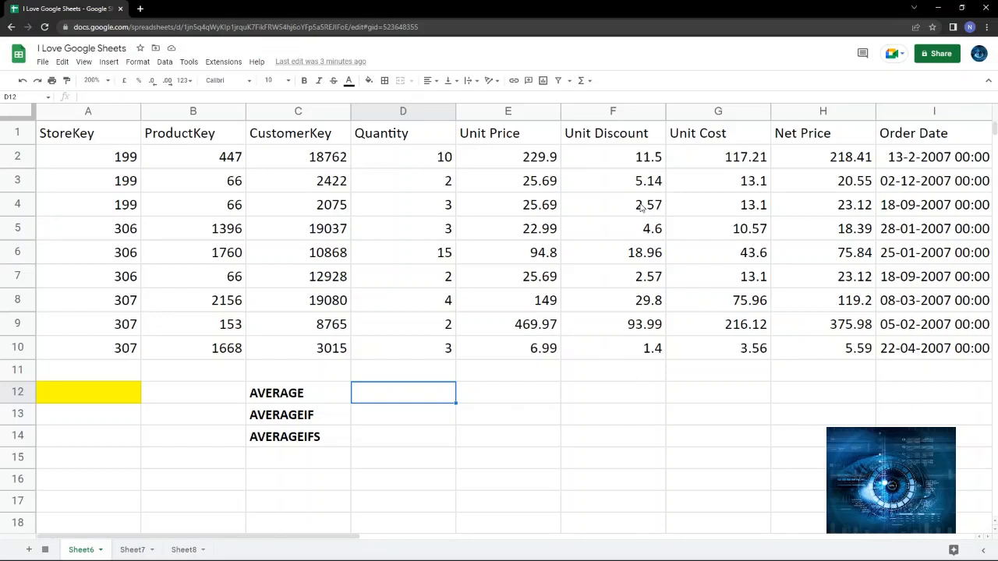
Calculate the average of the quantities D2:D10 in D12 with the AVERAGE function
text(=a)
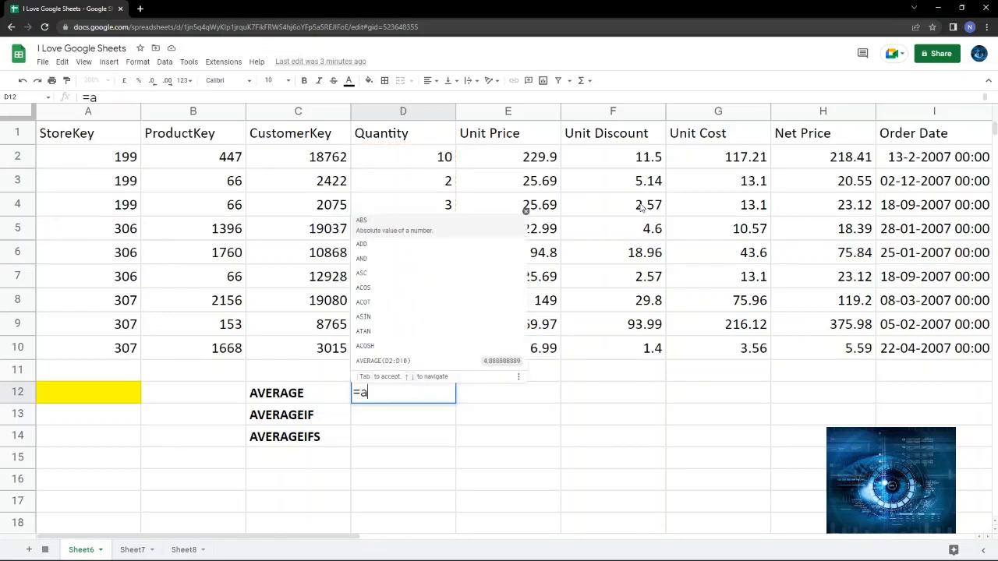
text(verage(D2:D10)
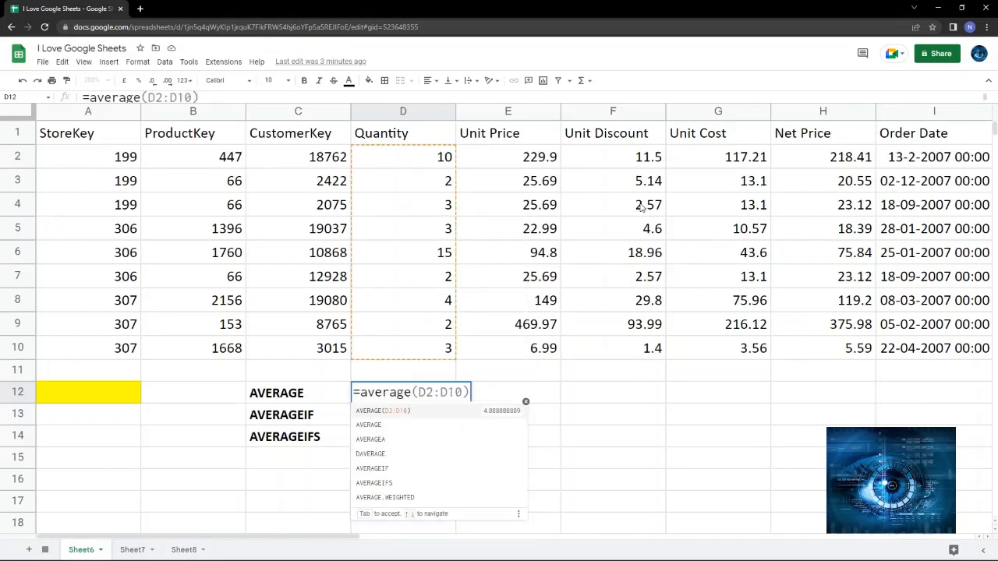
text(()
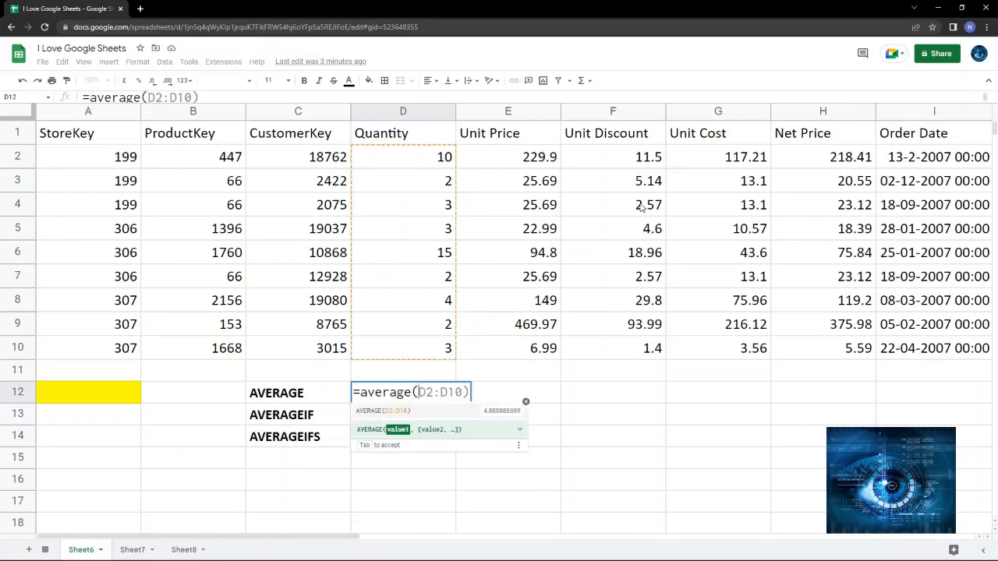
click(425, 159)
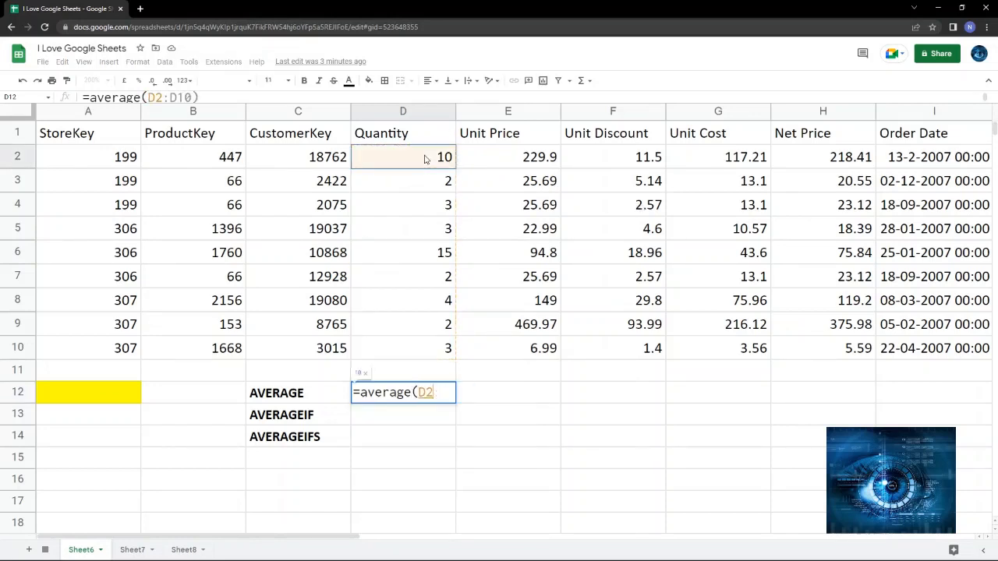
drag(425, 159, 426, 350)
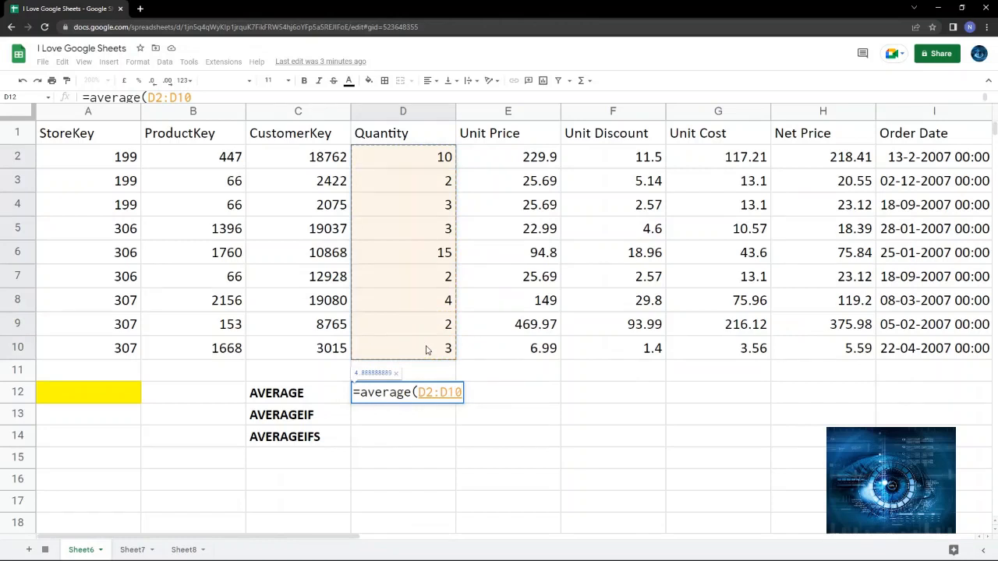
key(Return)
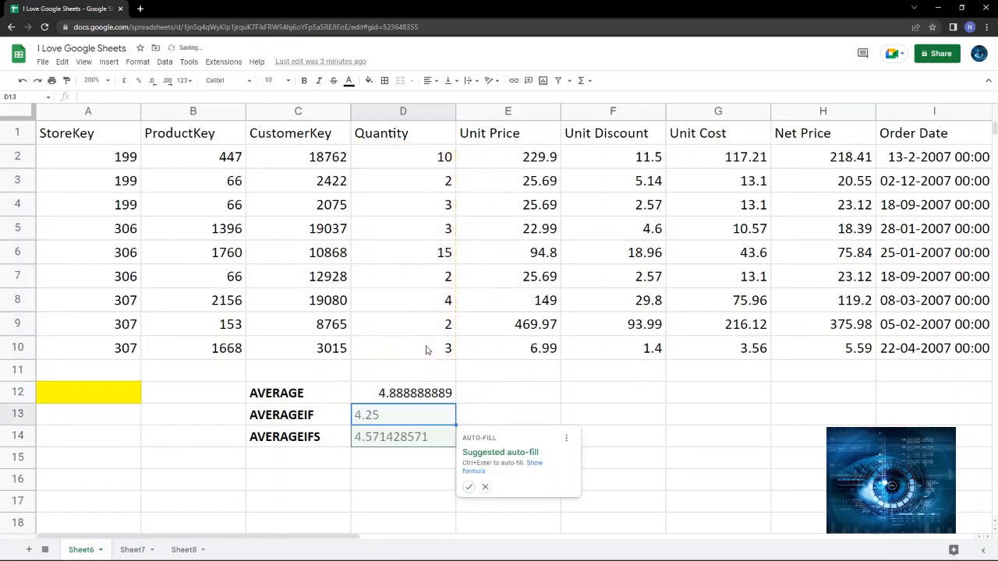
Check the average formula in D12 against the quantity values in D2:D10
key(Up)
key(Up)
key(Down)
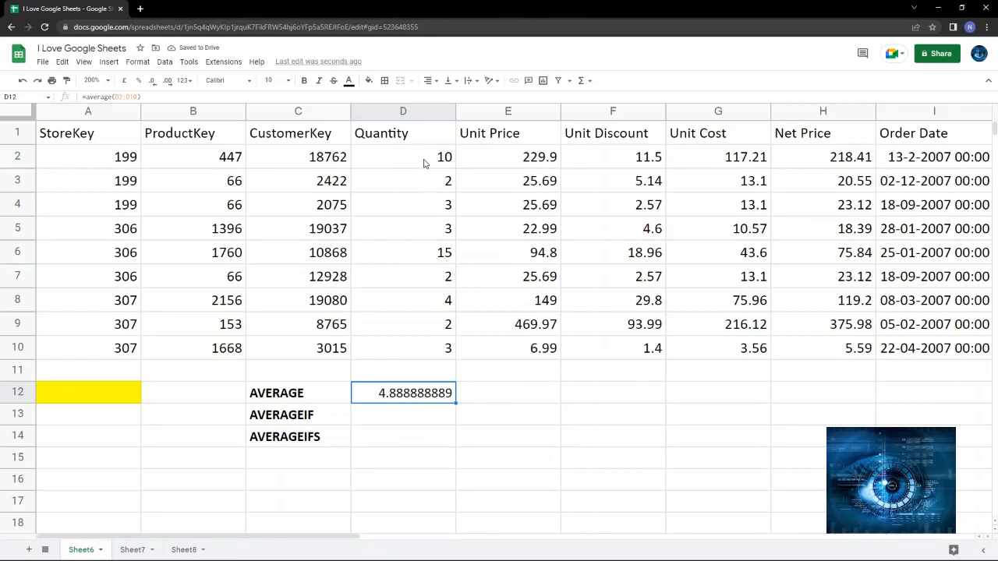
drag(425, 162, 434, 348)
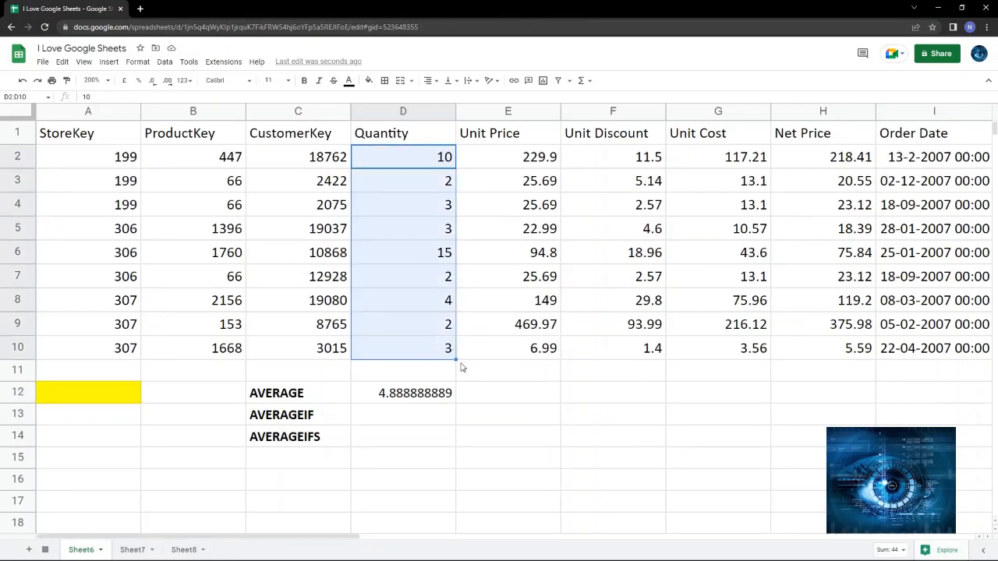
click(424, 395)
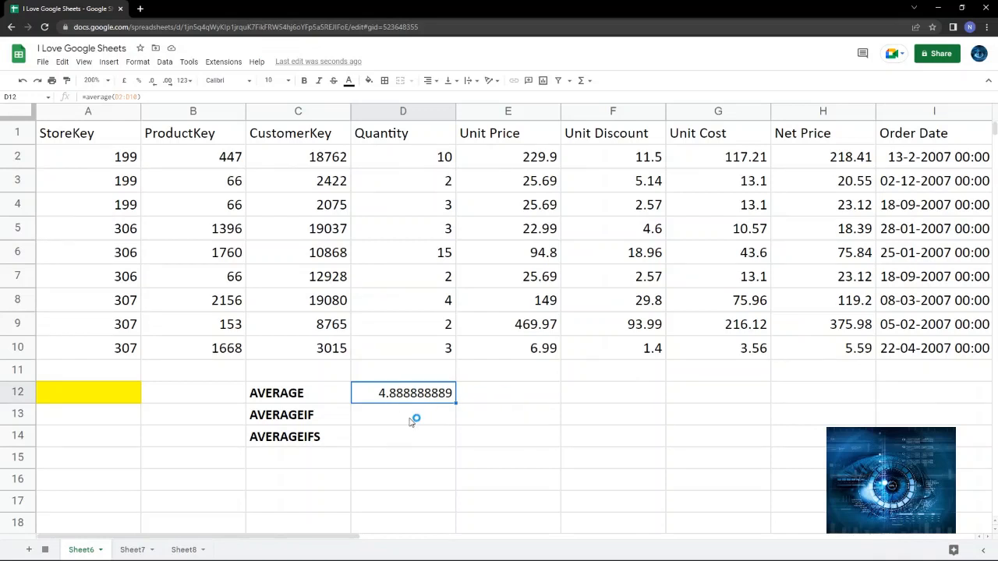
Enter an AVERAGEIF formula in D13 averaging quantities D2:D10 where the product keys in B2:B10 equal 66
click(412, 421)
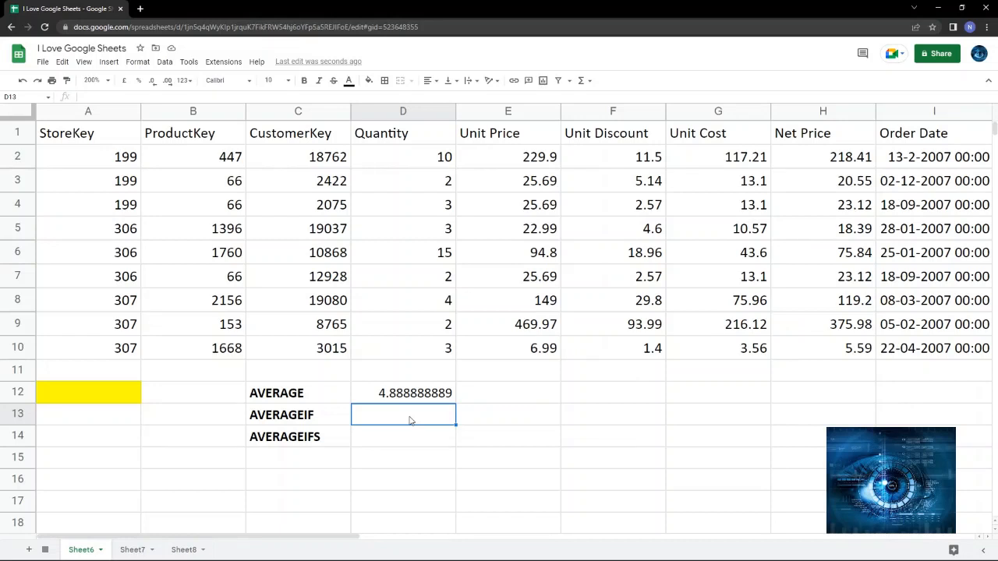
text(=avera)
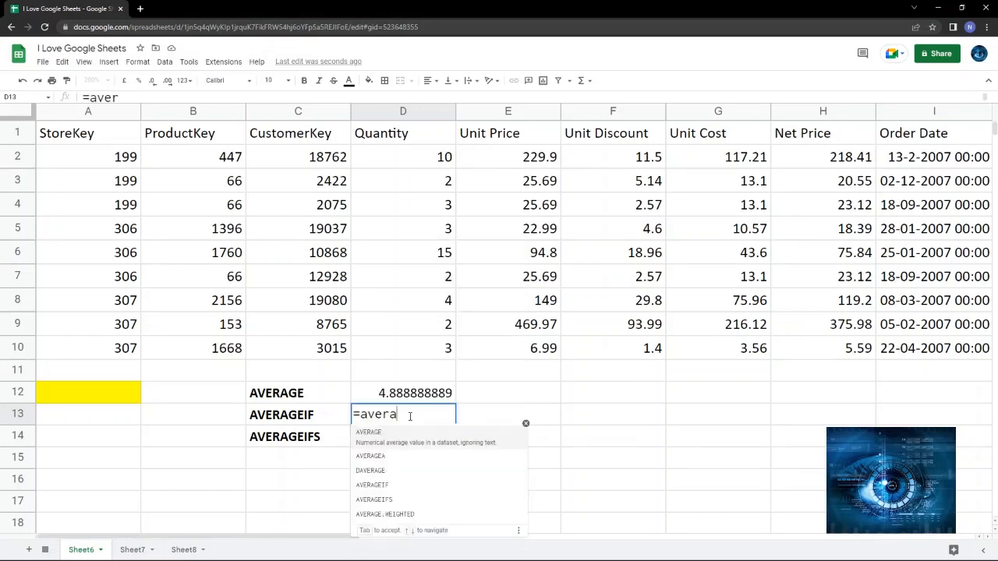
text(geif)
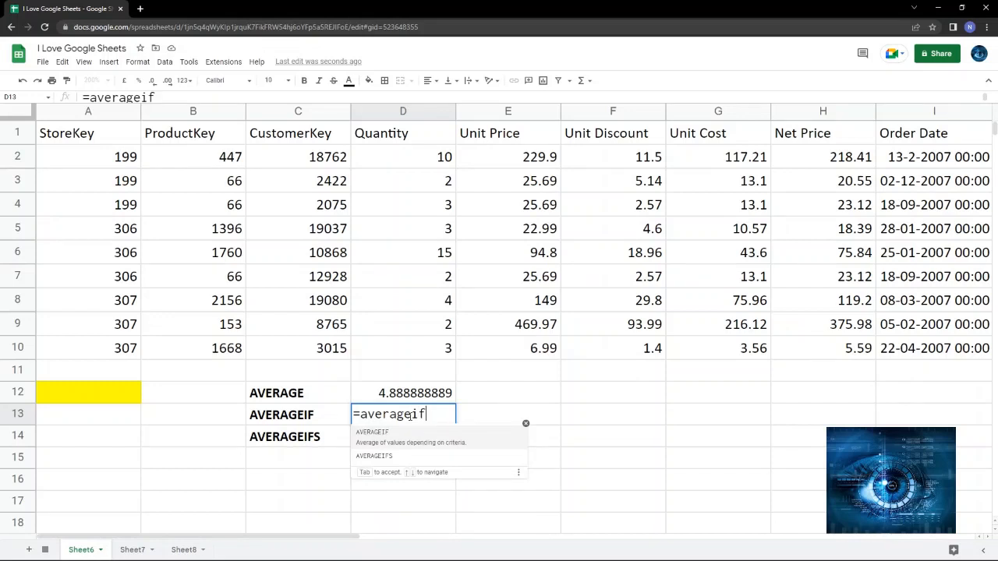
text(()
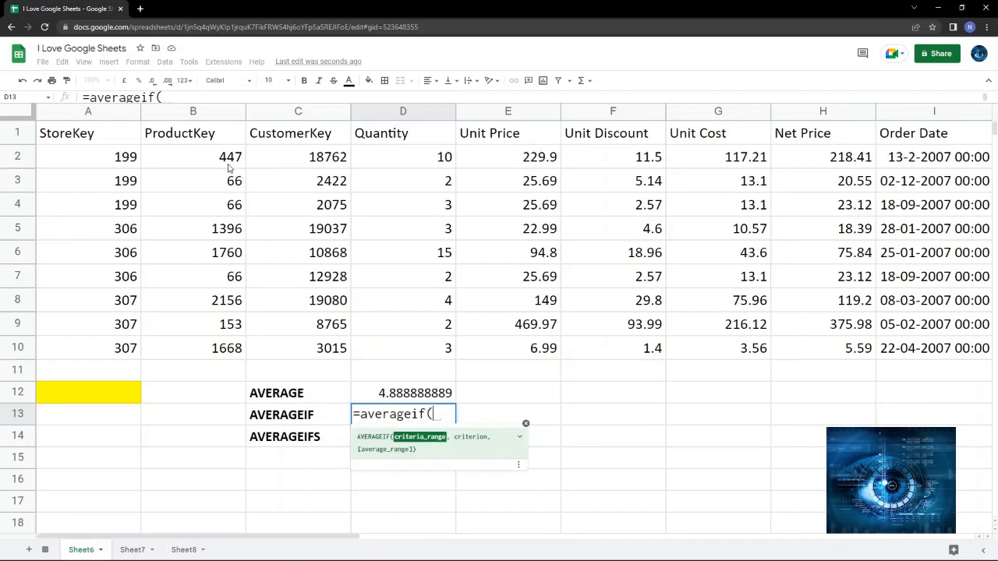
drag(231, 167, 226, 355)
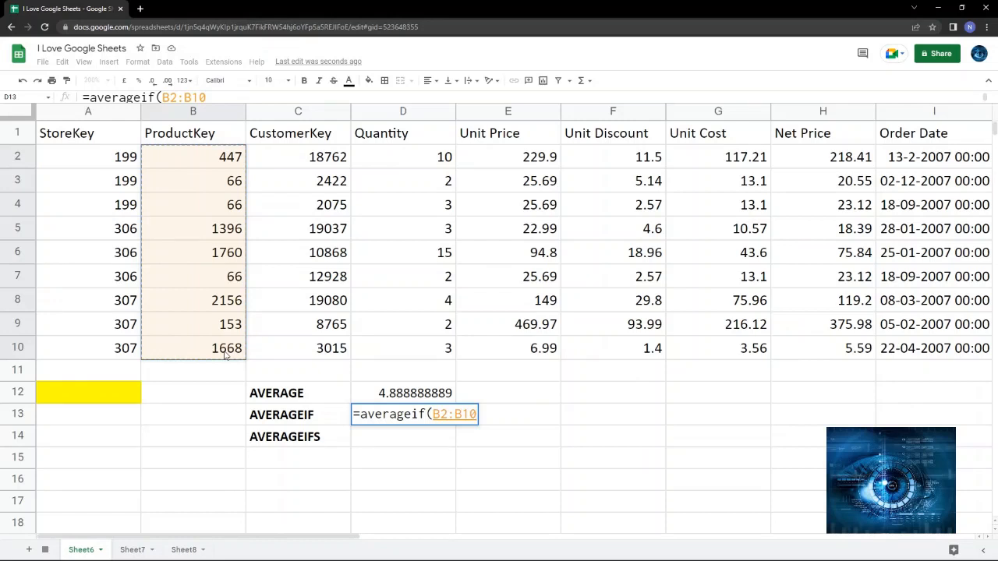
text(,)
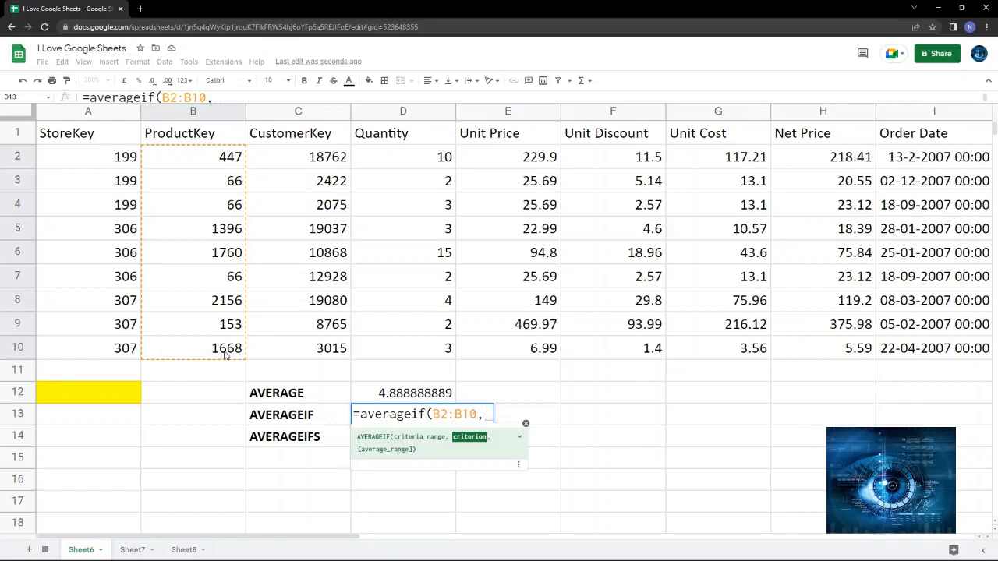
text(66)
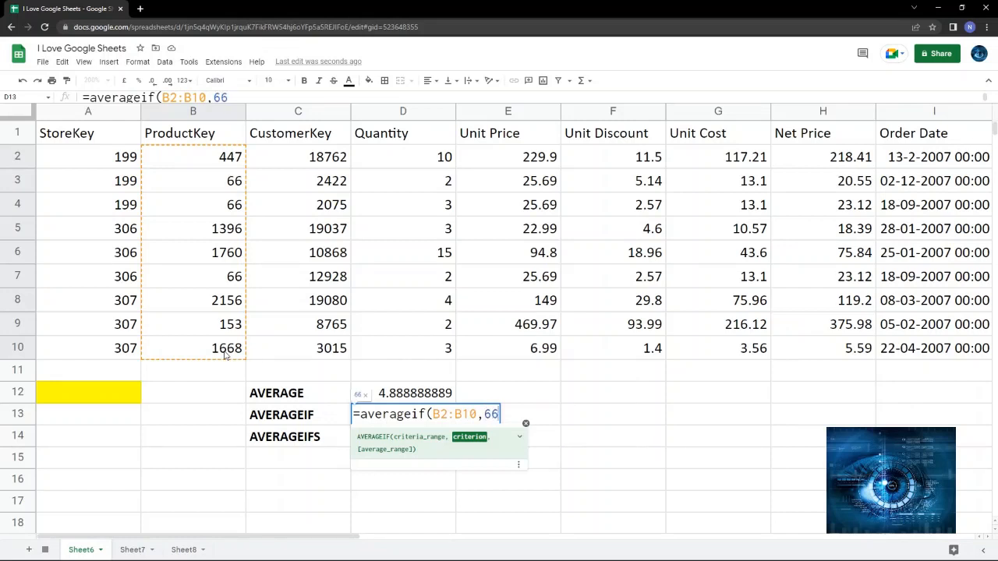
text(,)
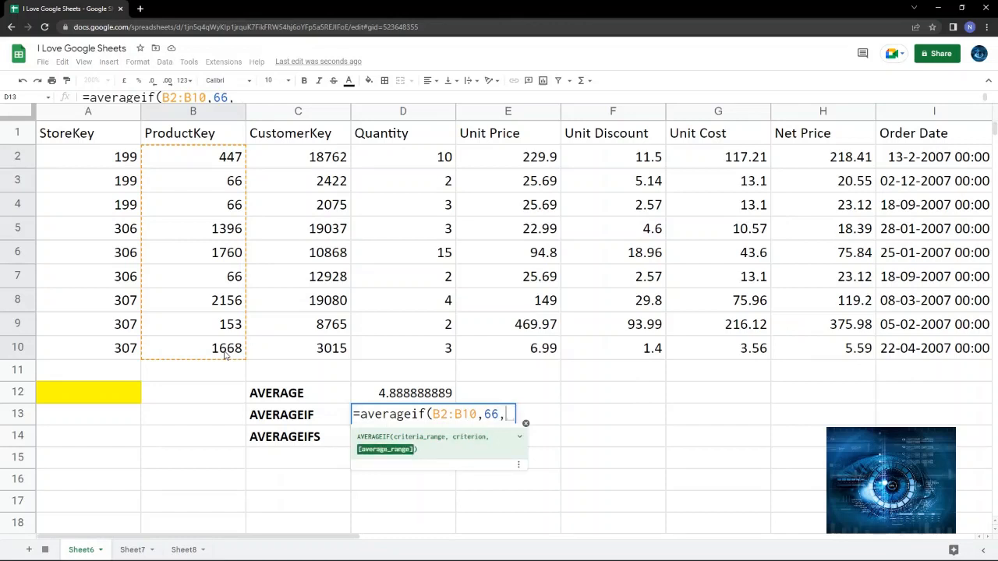
click(410, 159)
drag(411, 180, 413, 351)
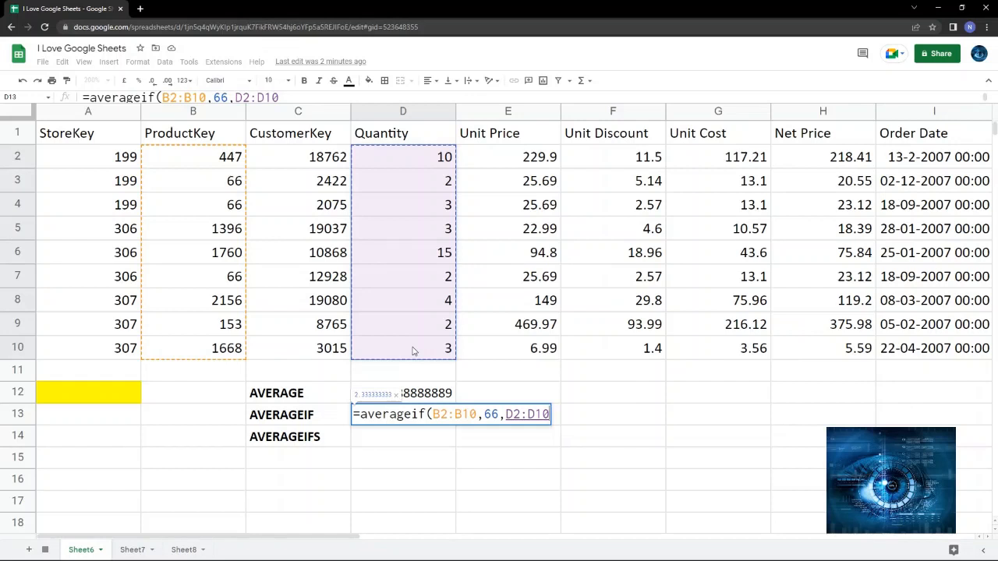
key(Return)
key(Up)
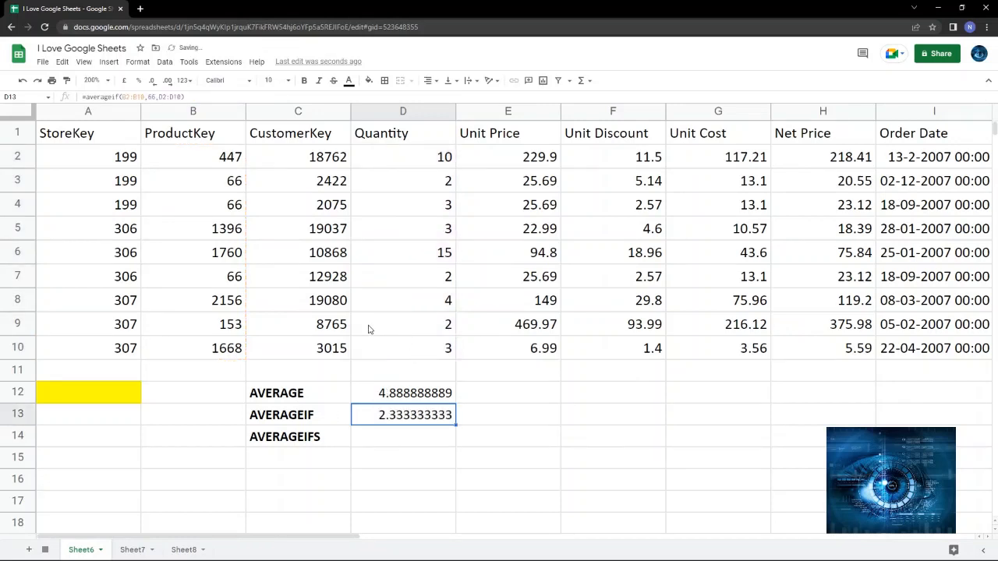
Examine the product key 66 entries in B3, B4 and B7 and their matching quantities in D3, D4 and D7
click(219, 186)
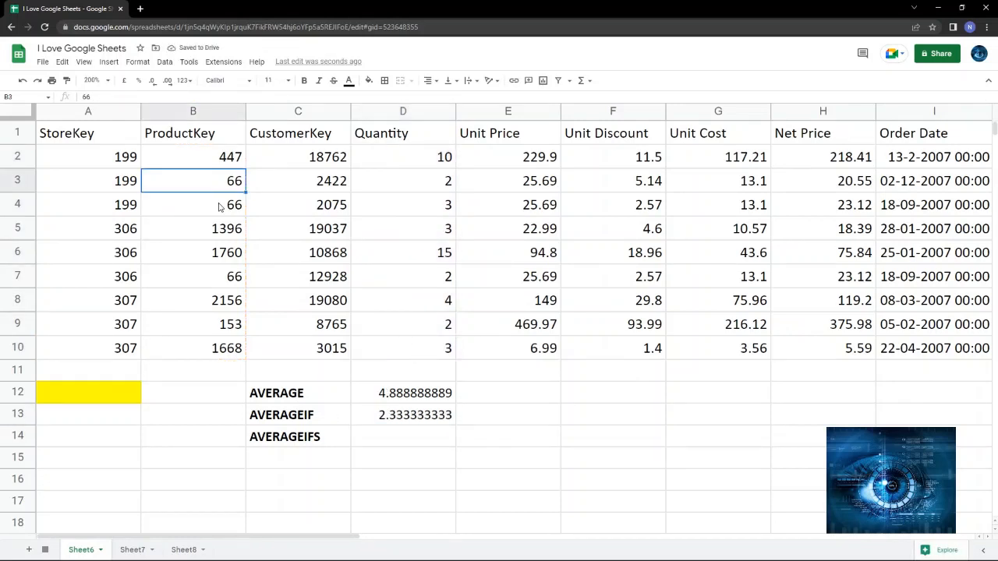
click(220, 206)
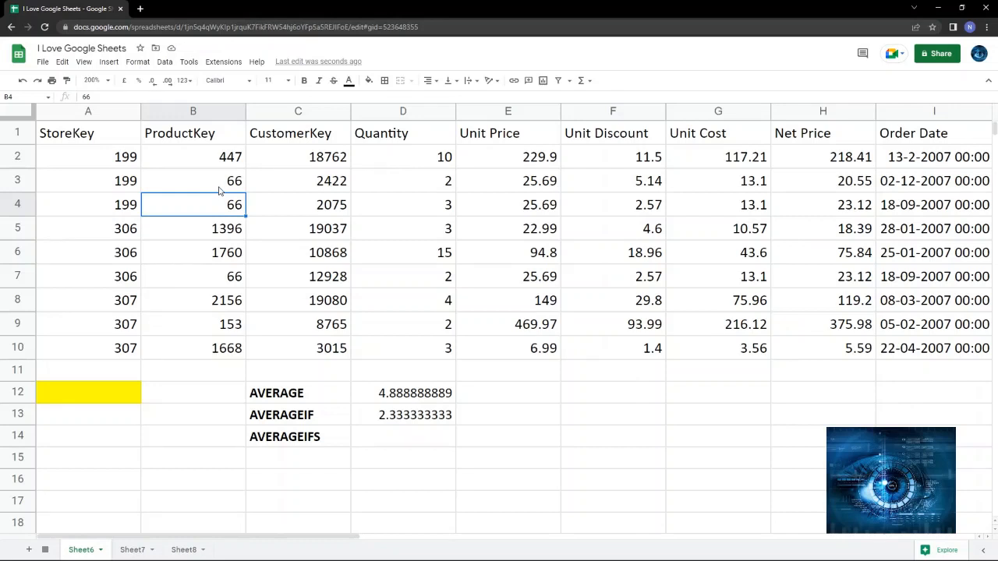
click(220, 185)
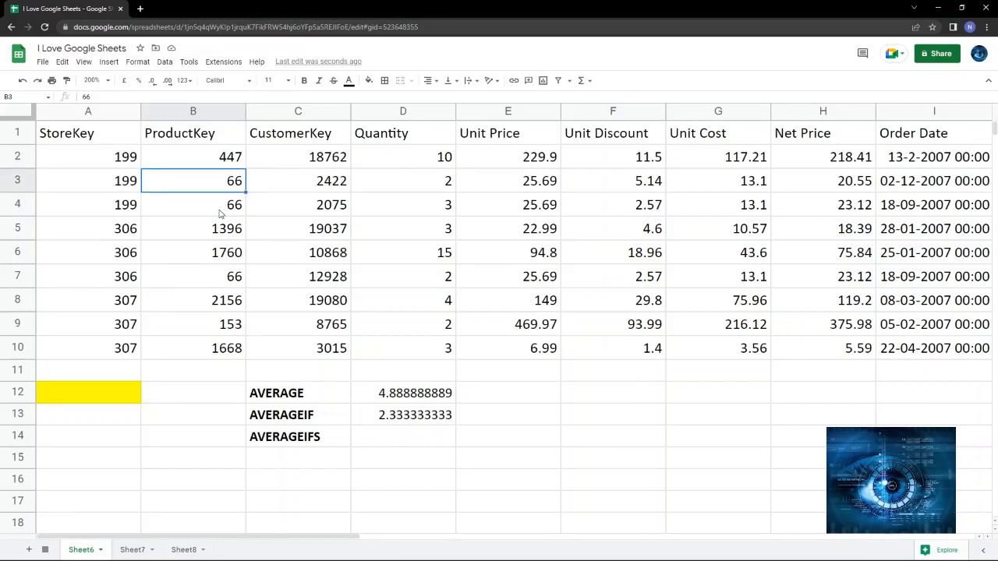
shift+click(220, 207)
ctrl+click(231, 280)
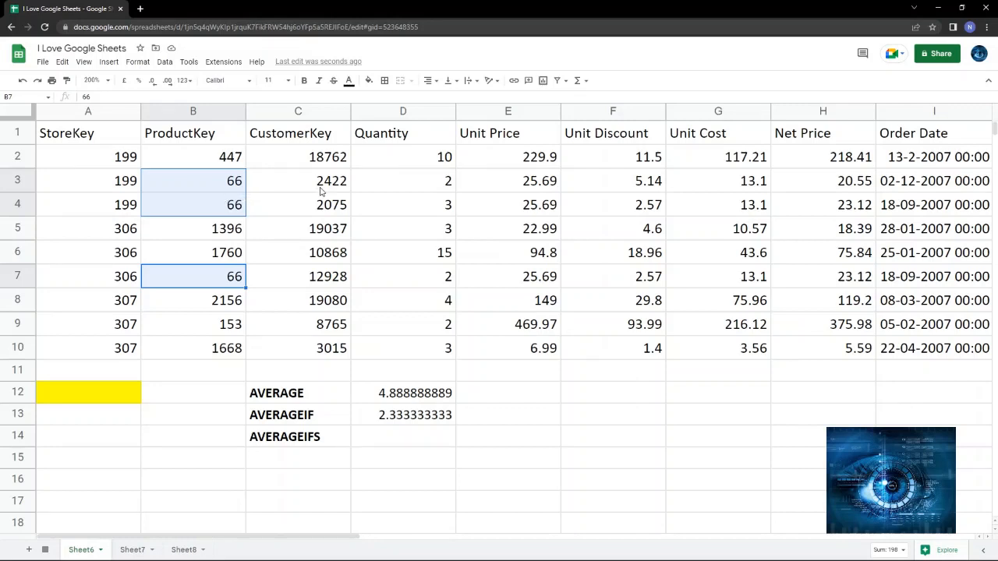
click(426, 189)
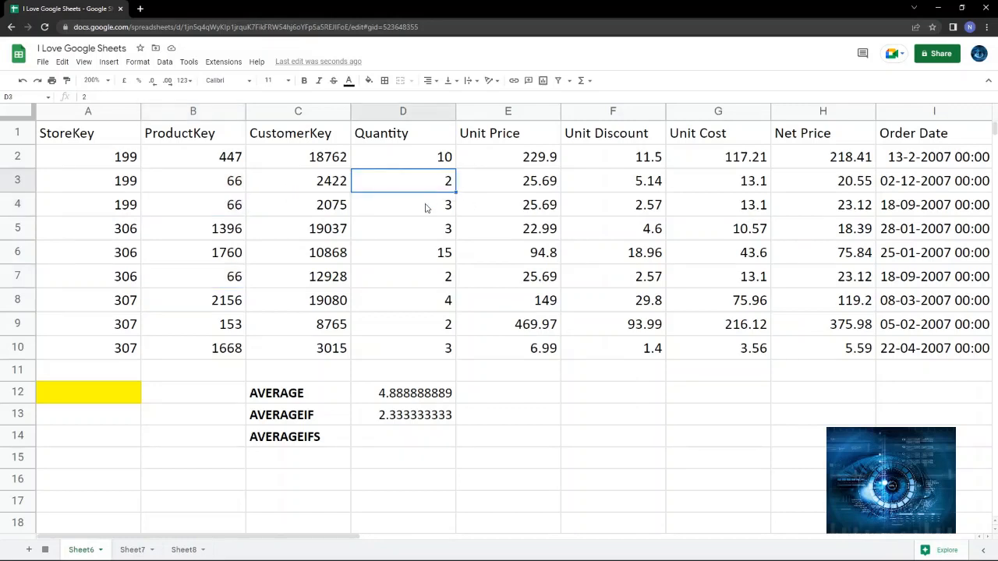
shift+click(426, 207)
ctrl+click(425, 276)
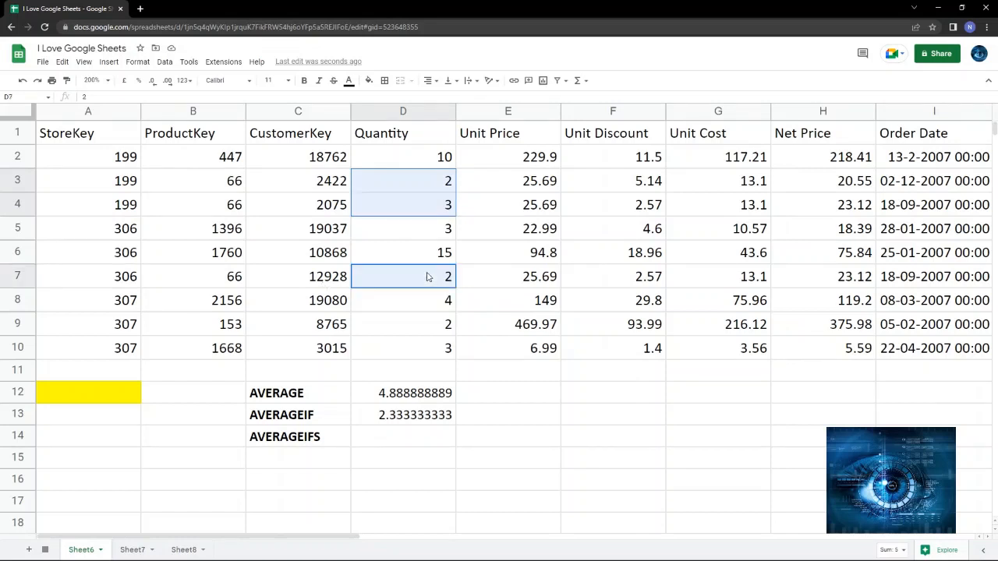
Sum the quantities for product key 66 in F12 using D3:D4 and D7
click(573, 398)
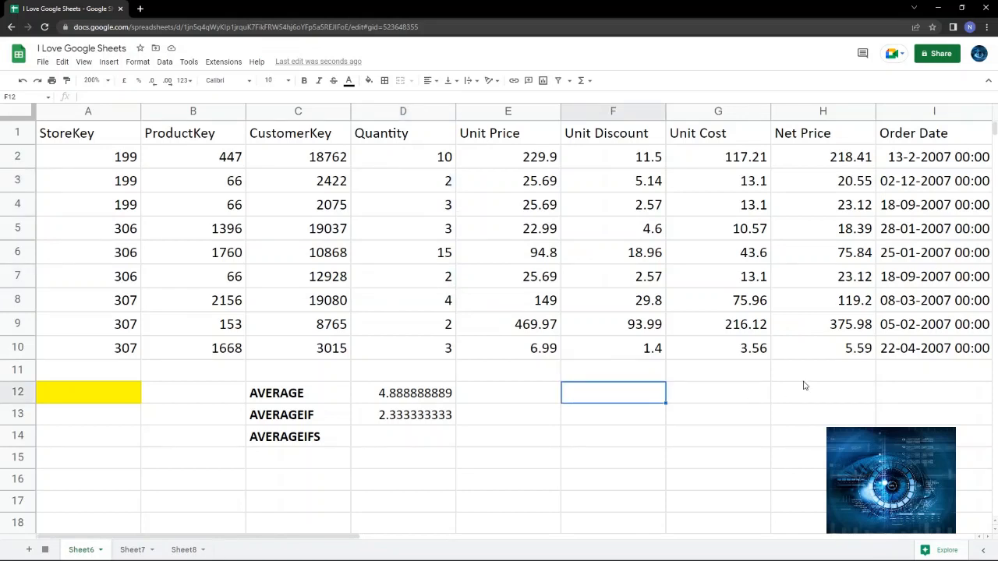
text(=()
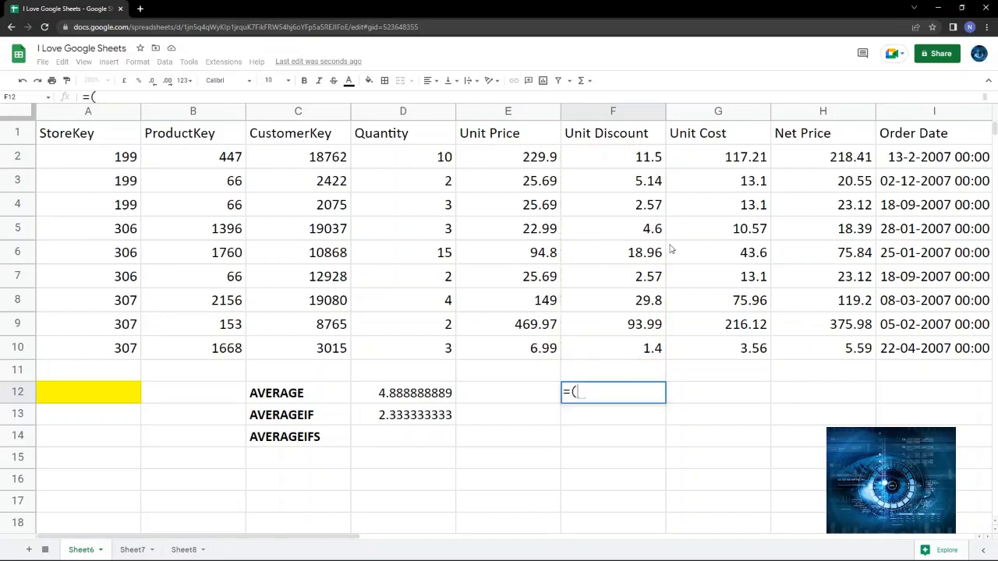
key(BackSpace)
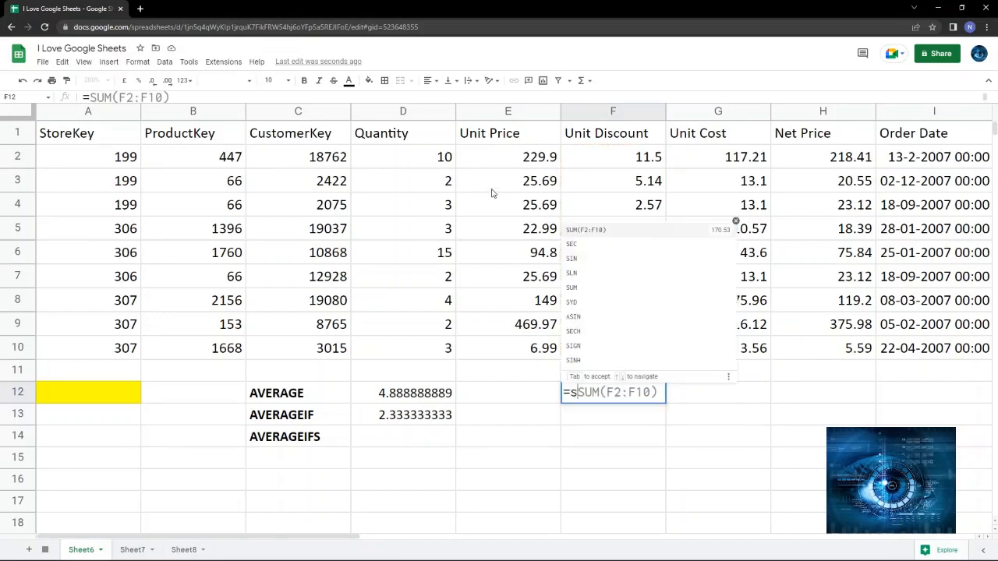
text(sum()
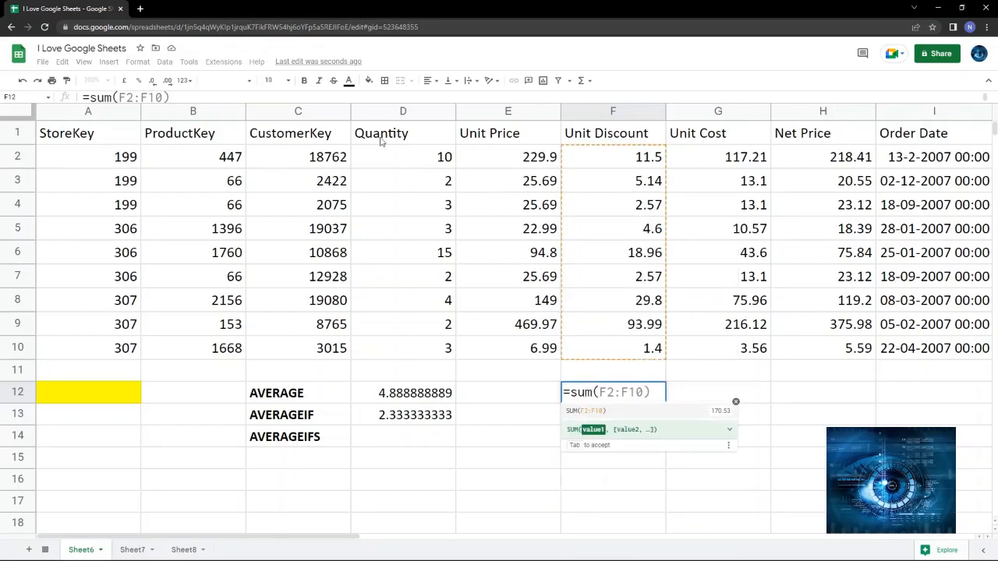
click(435, 187)
drag(435, 187, 439, 205)
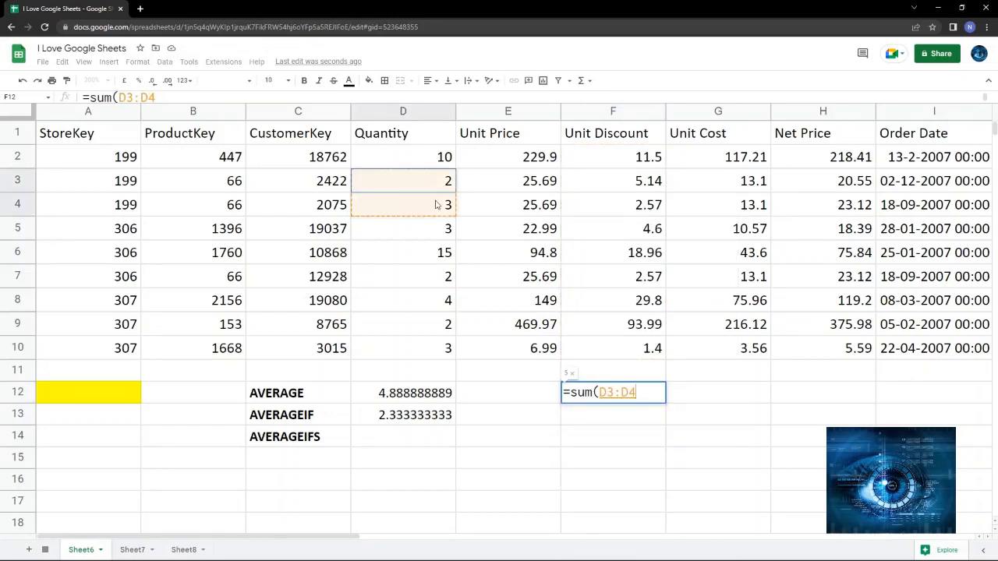
text(,)
click(429, 282)
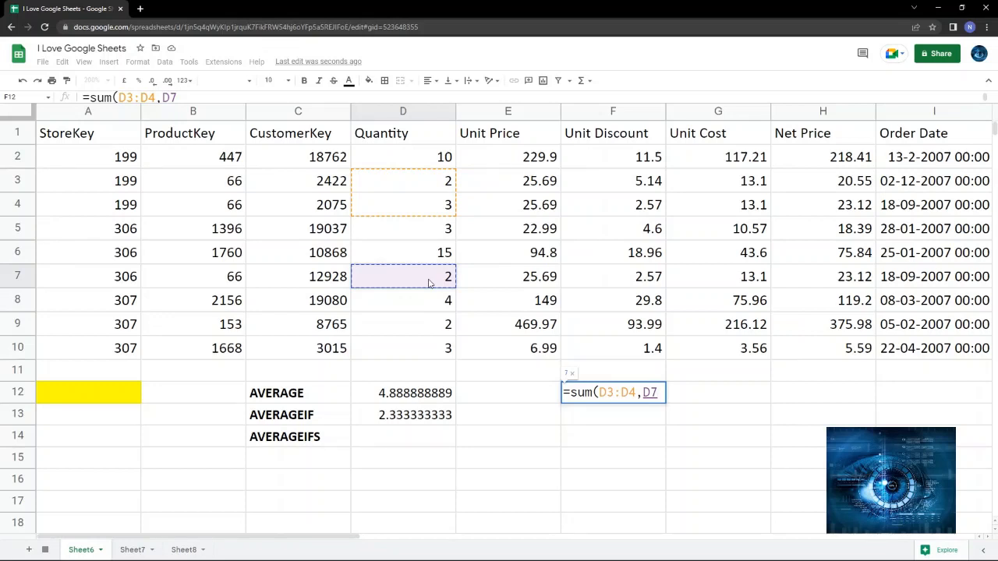
key(Return)
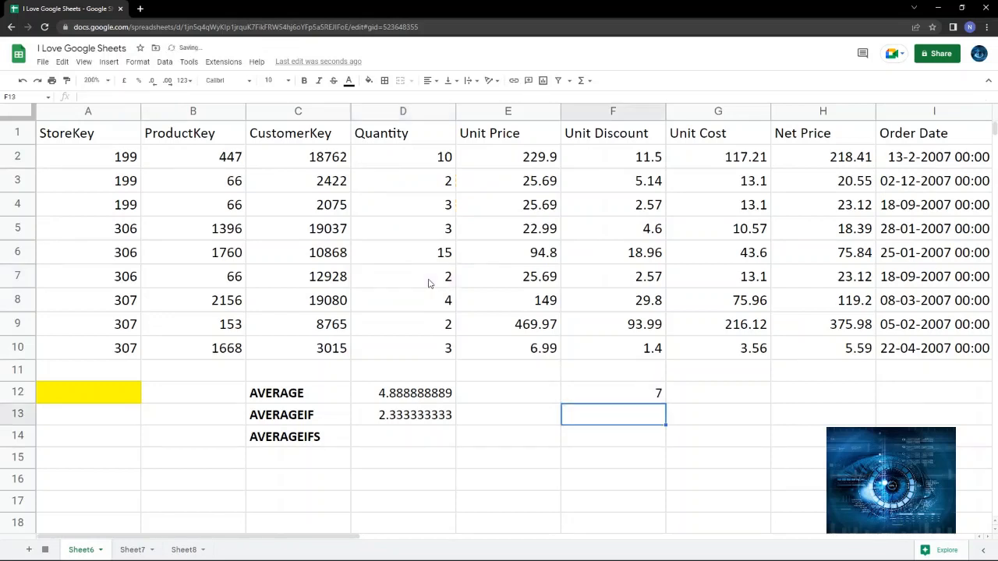
Divide the sum in F12 by 3 in cell F13 to cross-check the conditional average
key(Up)
key(Down)
text(=)
key(Up)
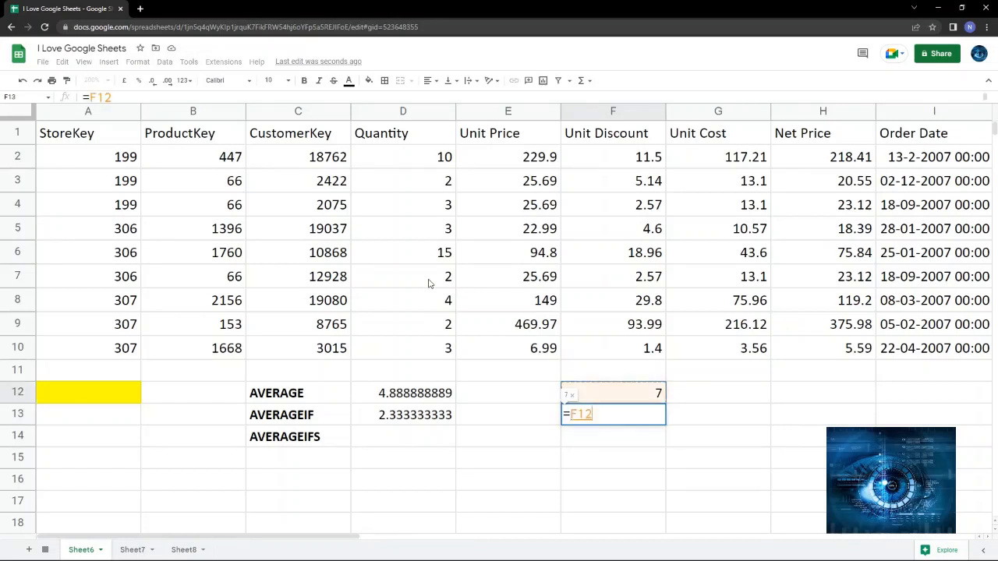
text(/3)
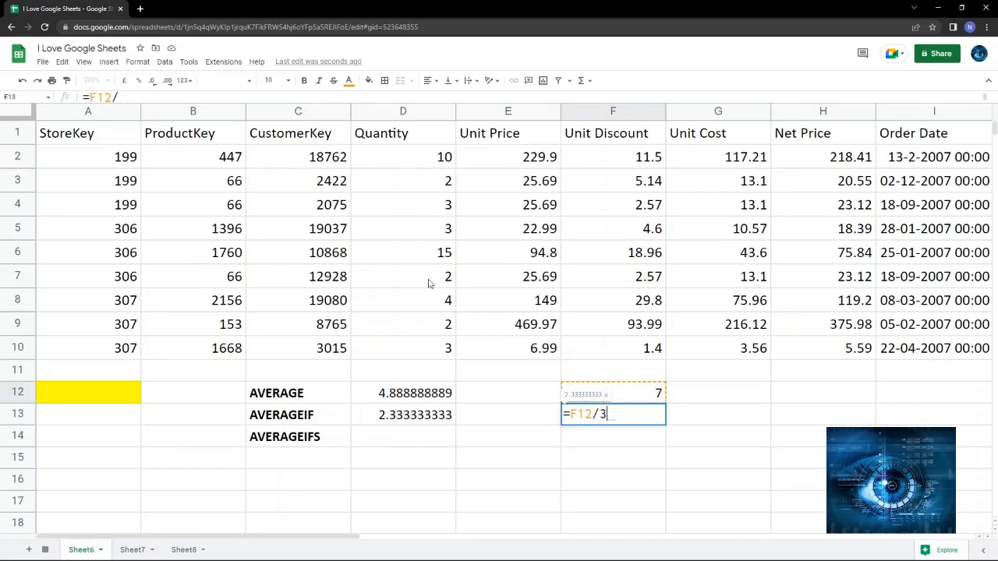
key(Return)
key(Up)
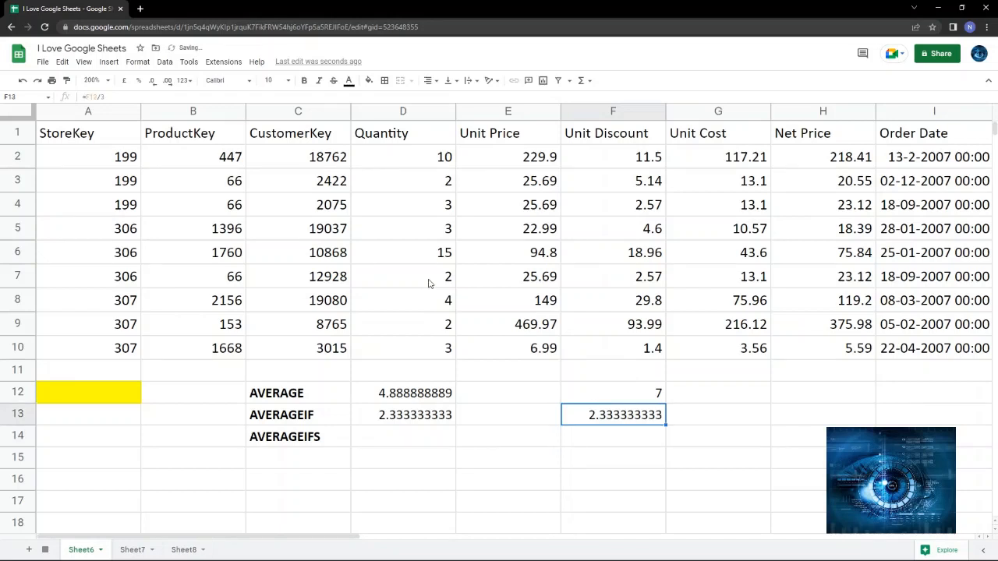
Start an AVERAGEIFS formula in D14 averaging quantities D2:D10 where the product keys in B2:B10 equal 66
key(Left)
key(Left)
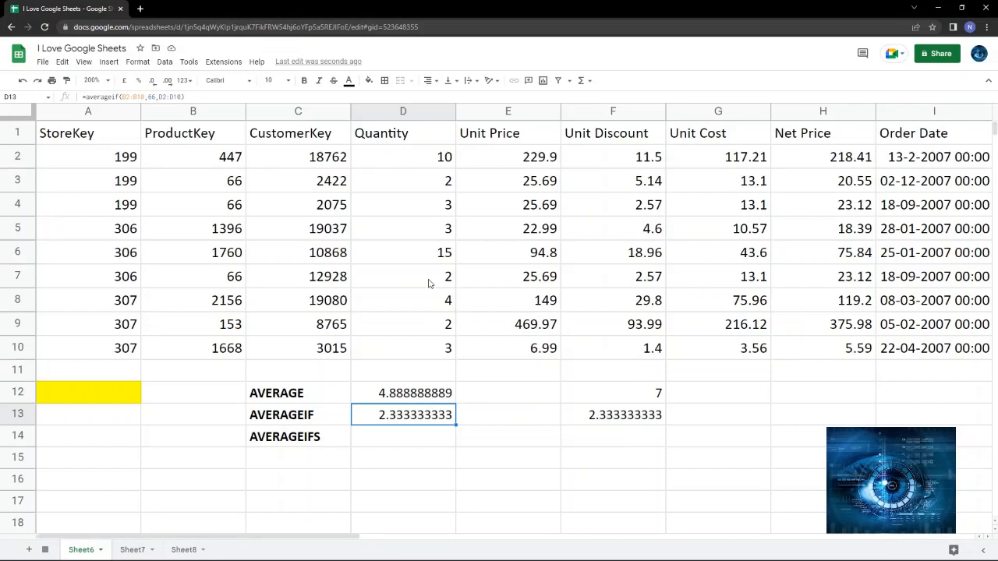
key(Down)
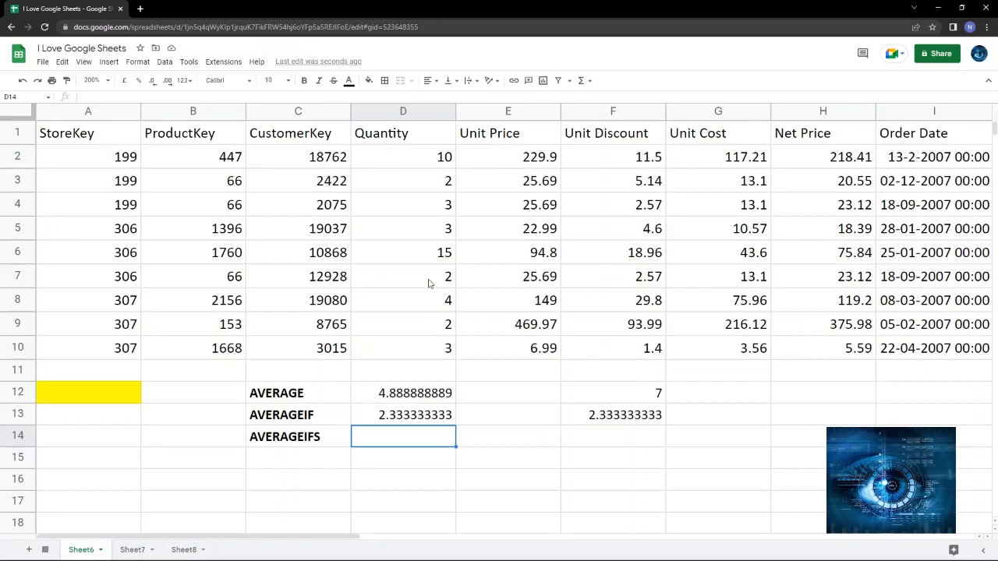
text(=)
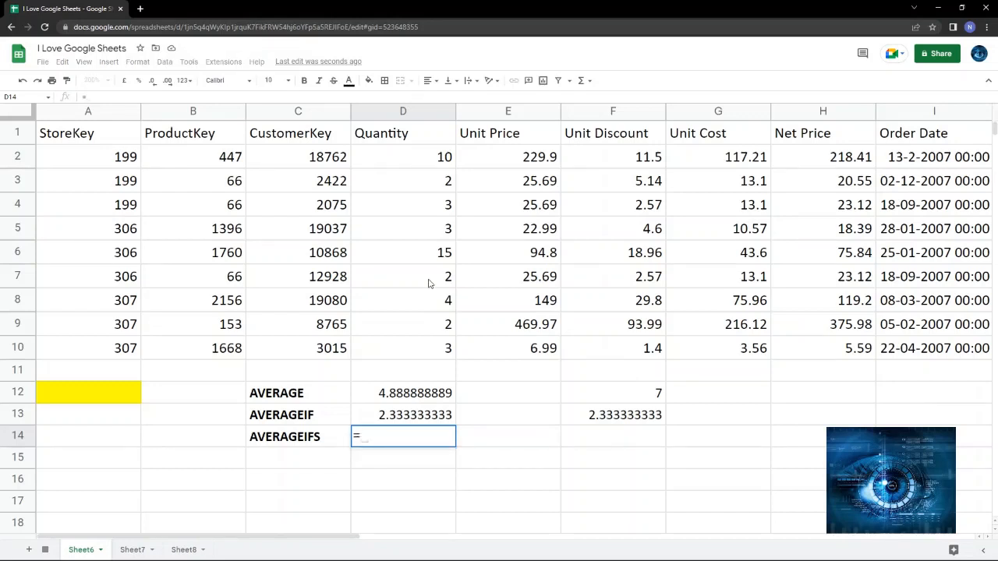
text(average)
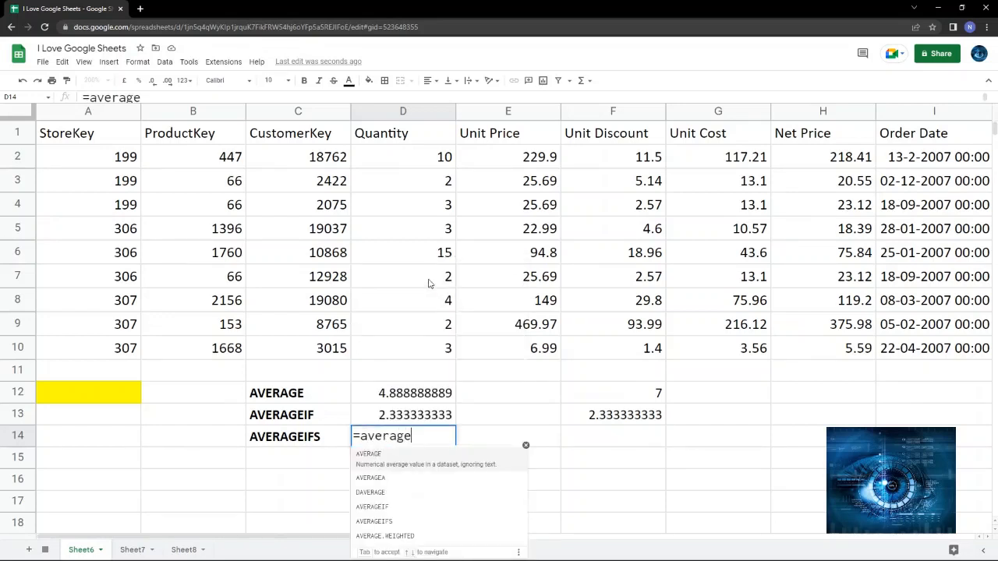
text(ifs)
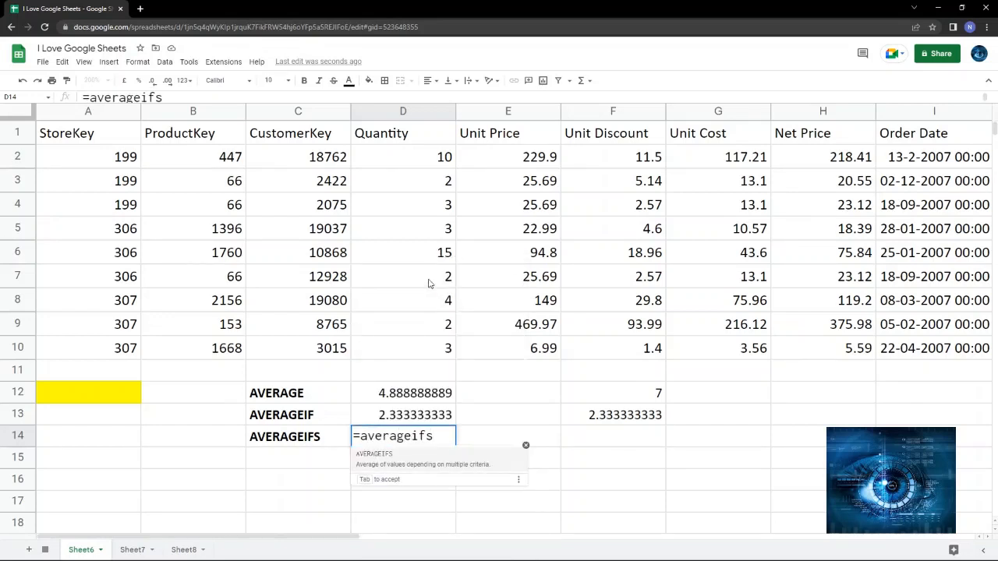
text(()
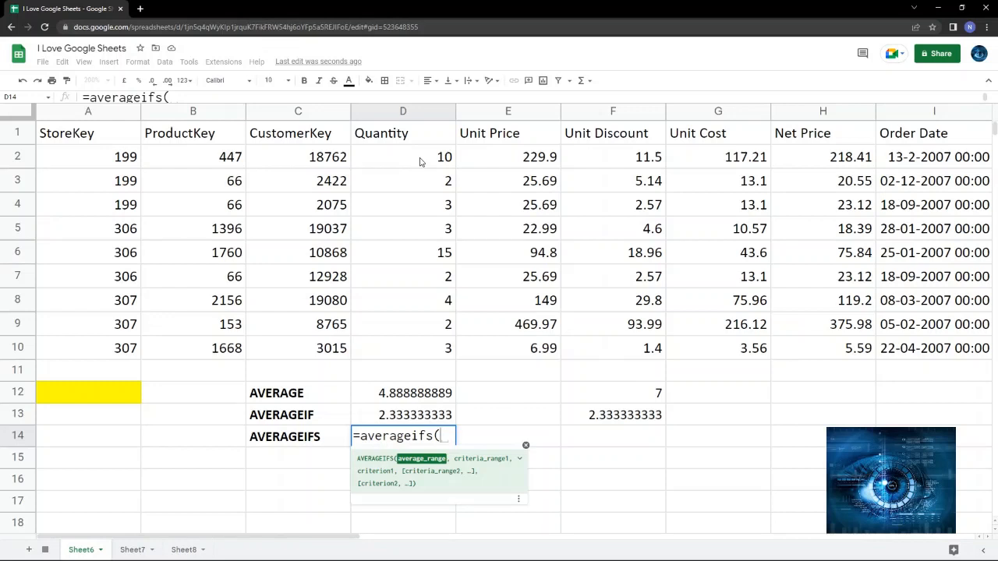
drag(419, 162, 421, 347)
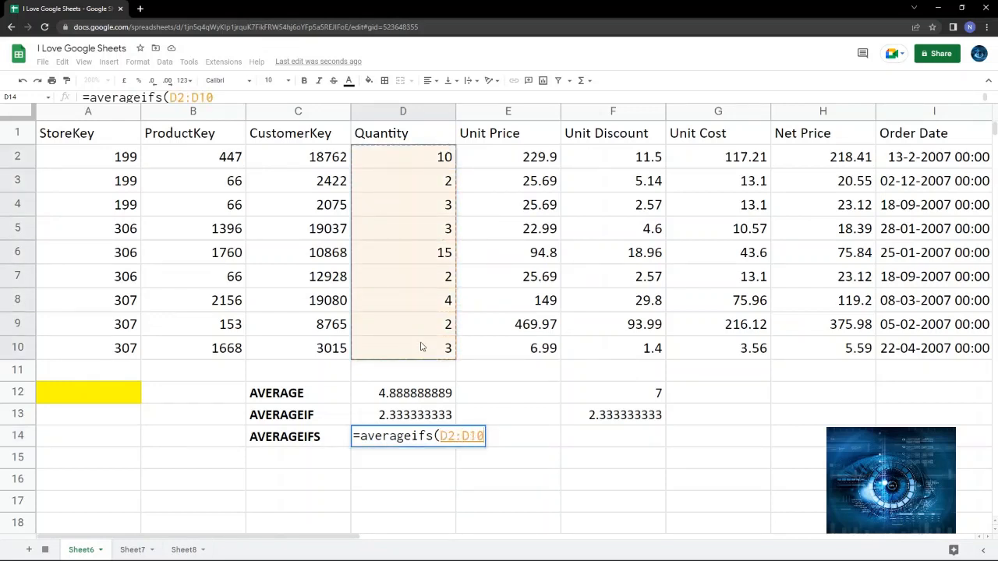
text(,)
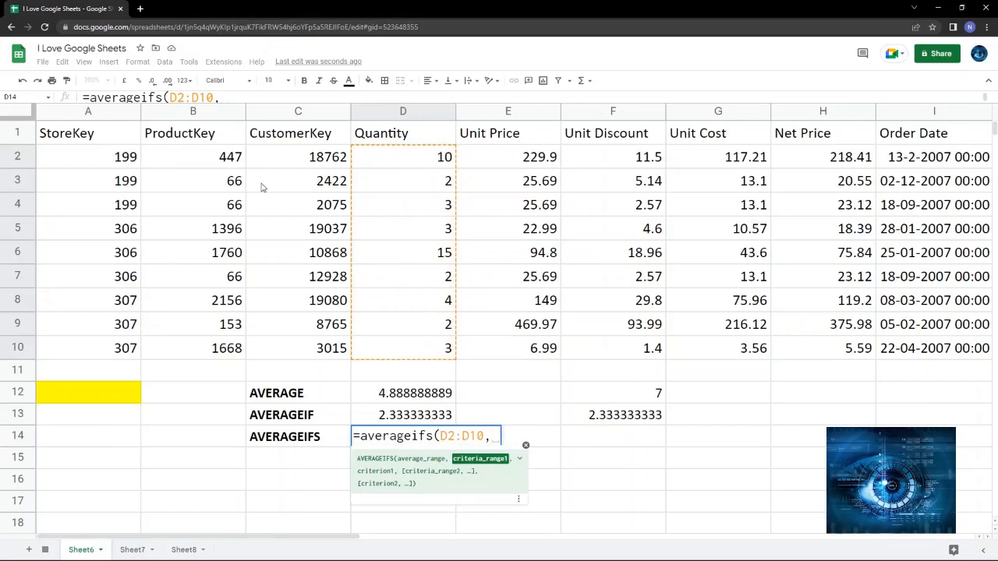
drag(234, 159, 231, 353)
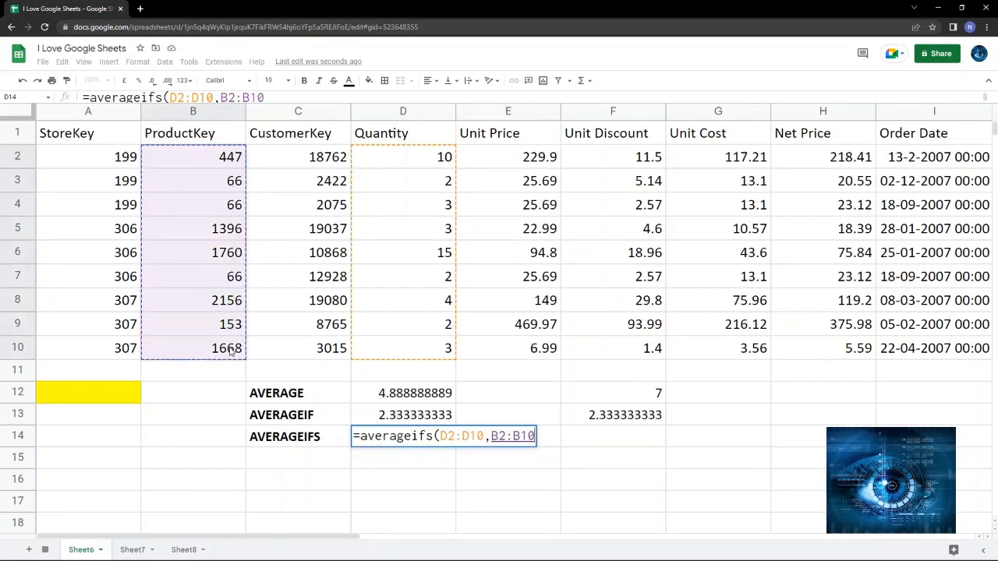
text(,66)
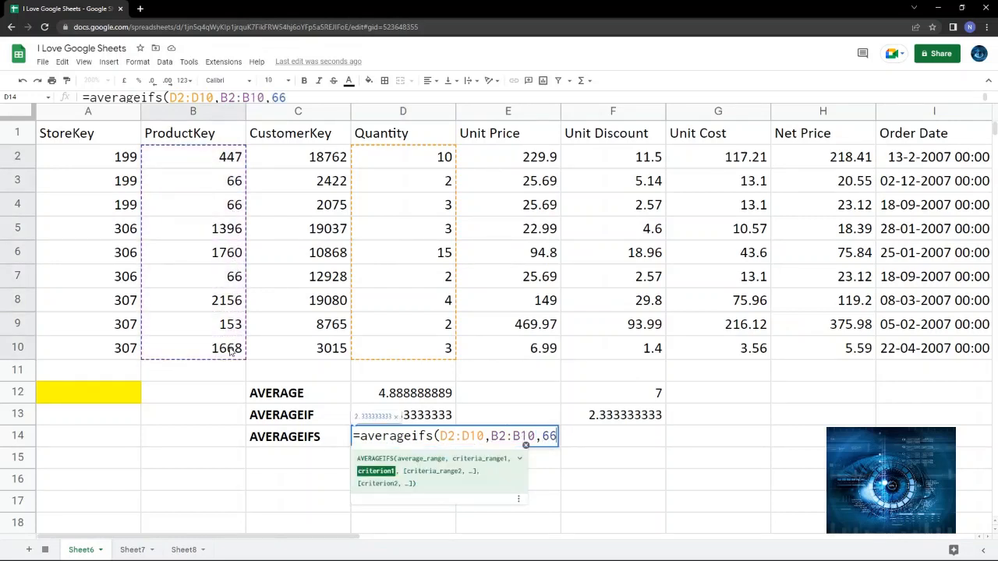
Add a second condition to the D14 formula requiring store keys A2:A10 to equal 199, and complete it
text(,)
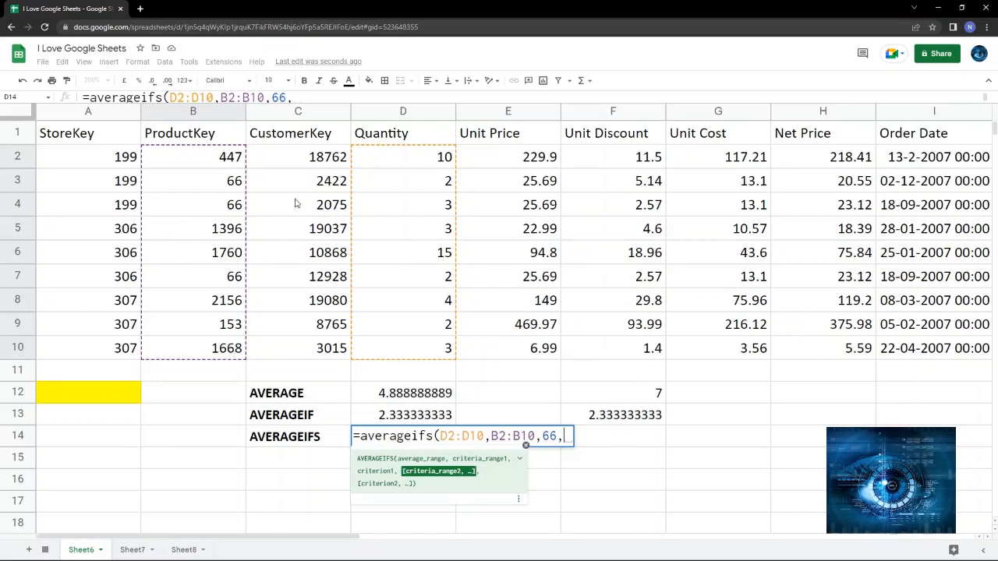
drag(103, 160, 104, 350)
text(,199)
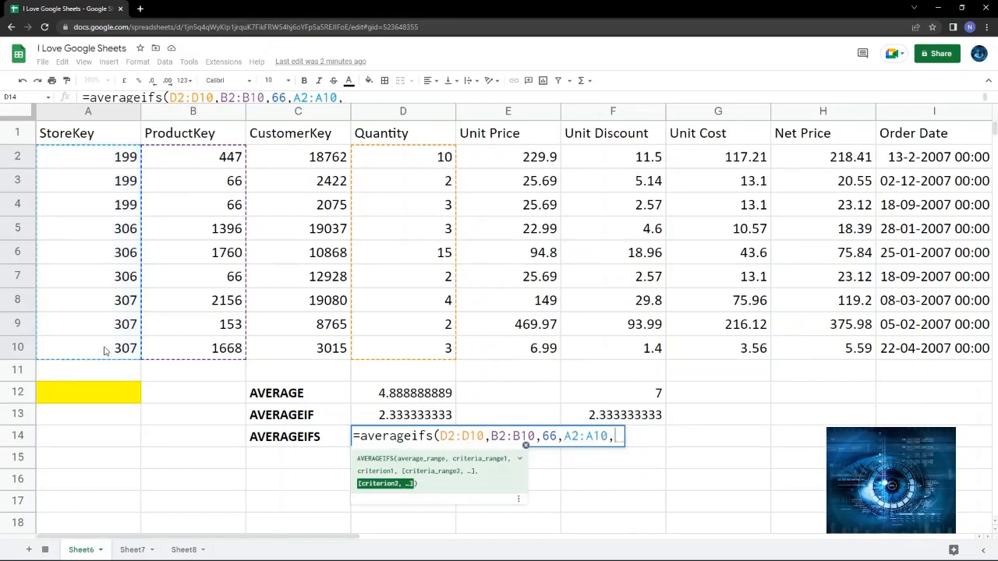
text())
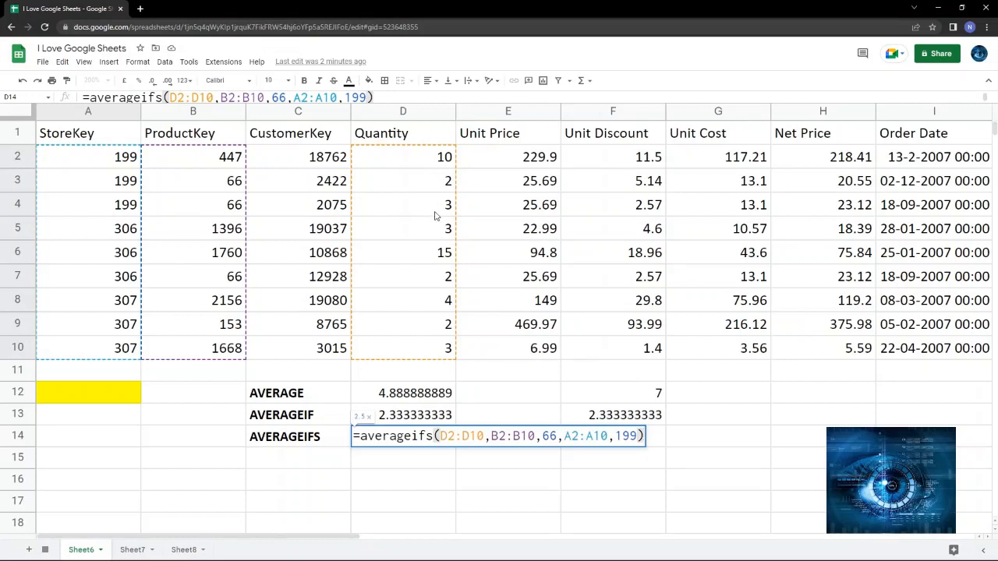
key(Return)
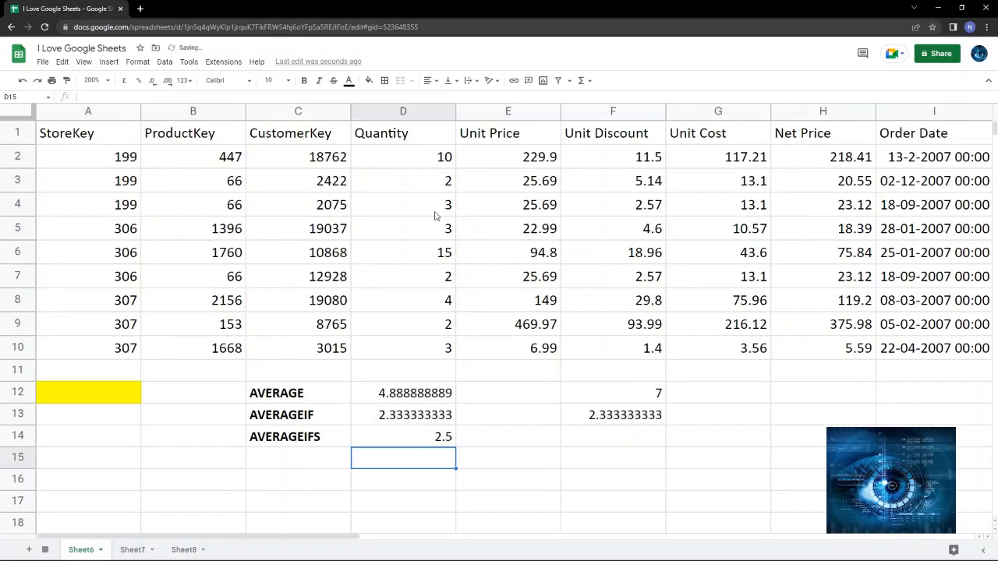
Cross-check the AVERAGEIFS result in F14 by dividing the sum of quantities D3:D4 by 2
click(731, 423)
click(647, 435)
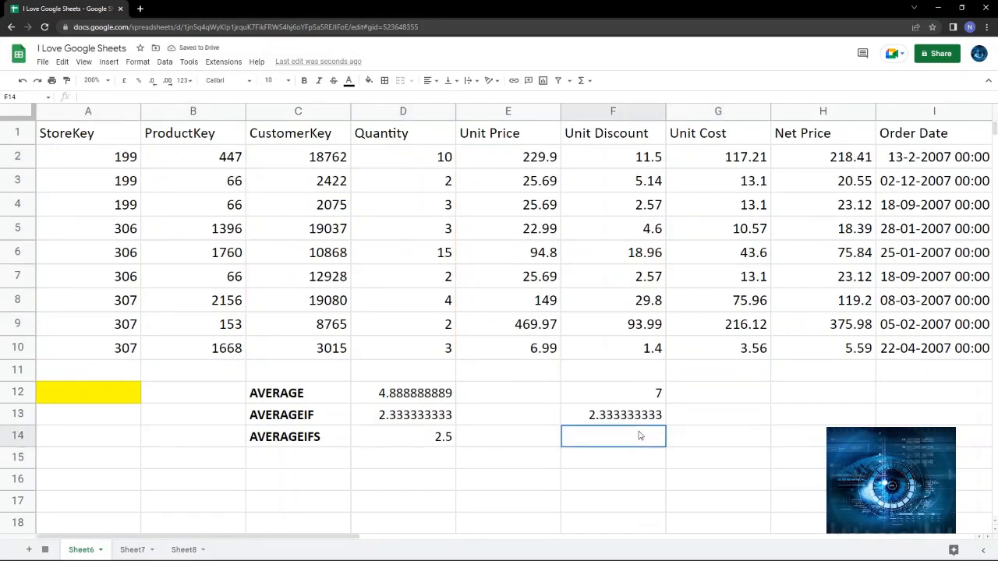
text(=)
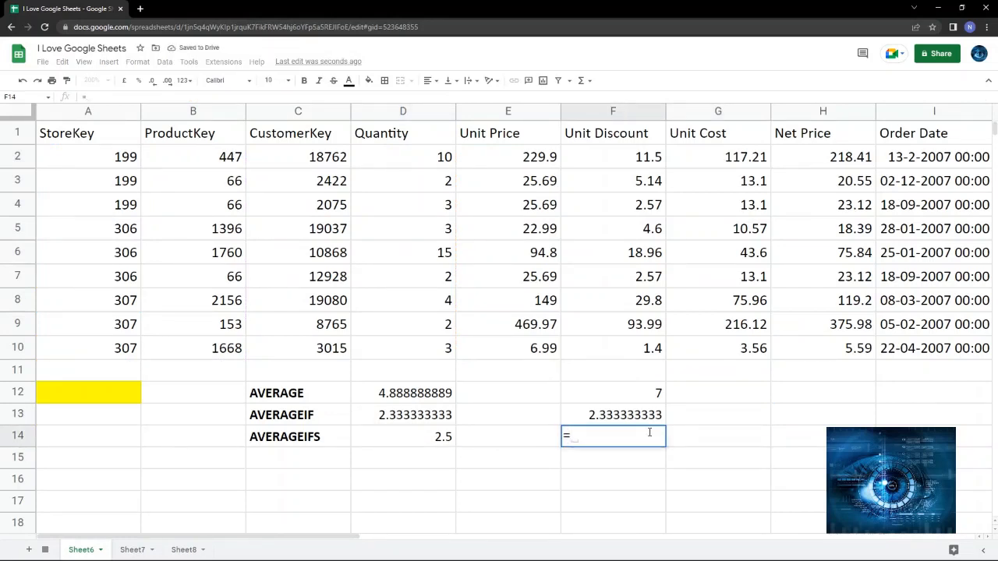
text(sum()
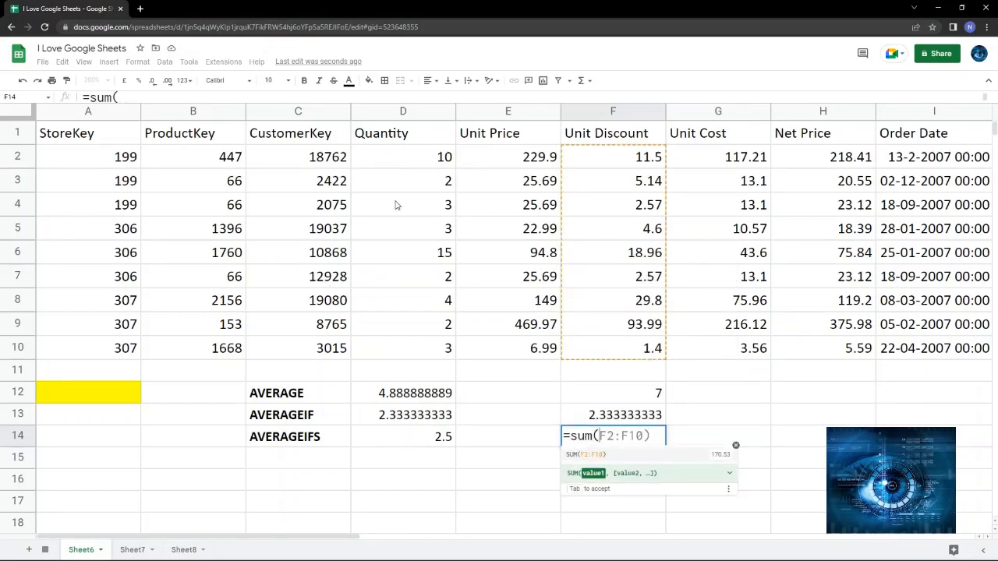
drag(421, 185, 426, 209)
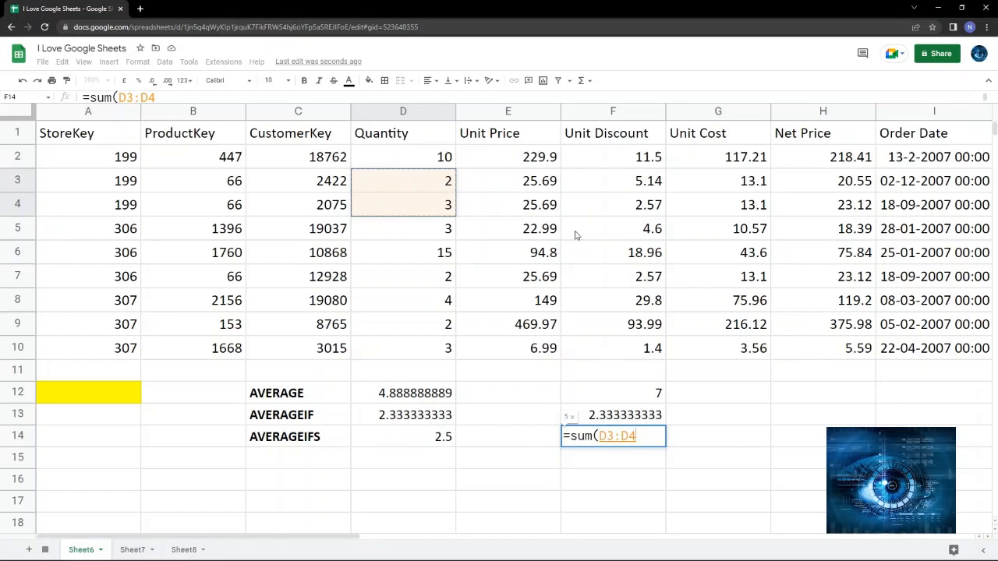
text())
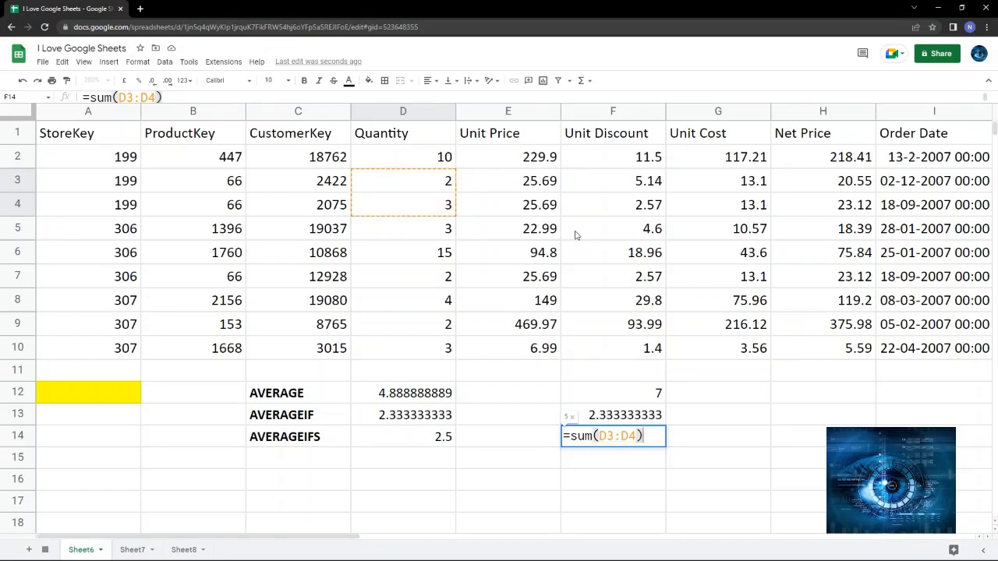
text(/2)
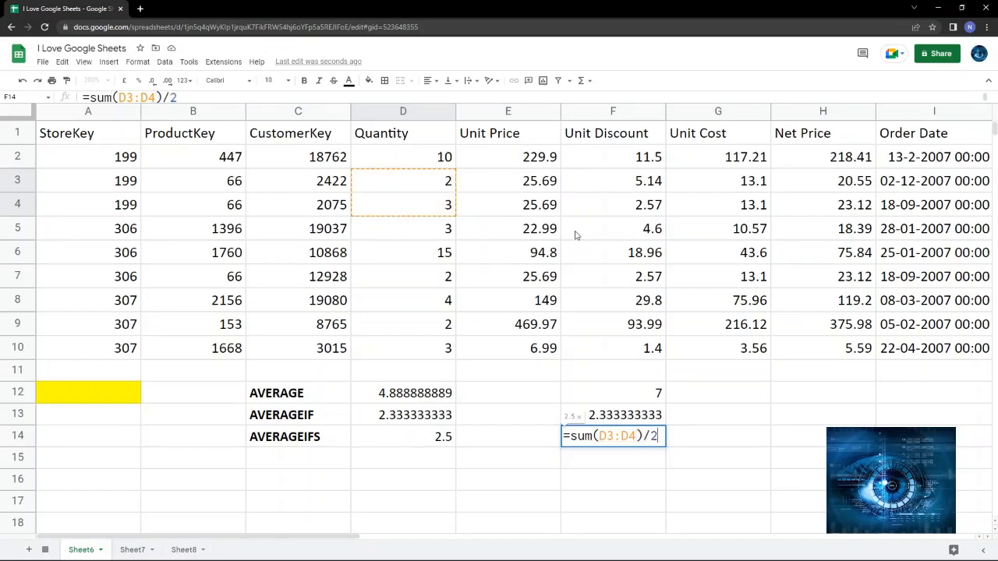
key(Return)
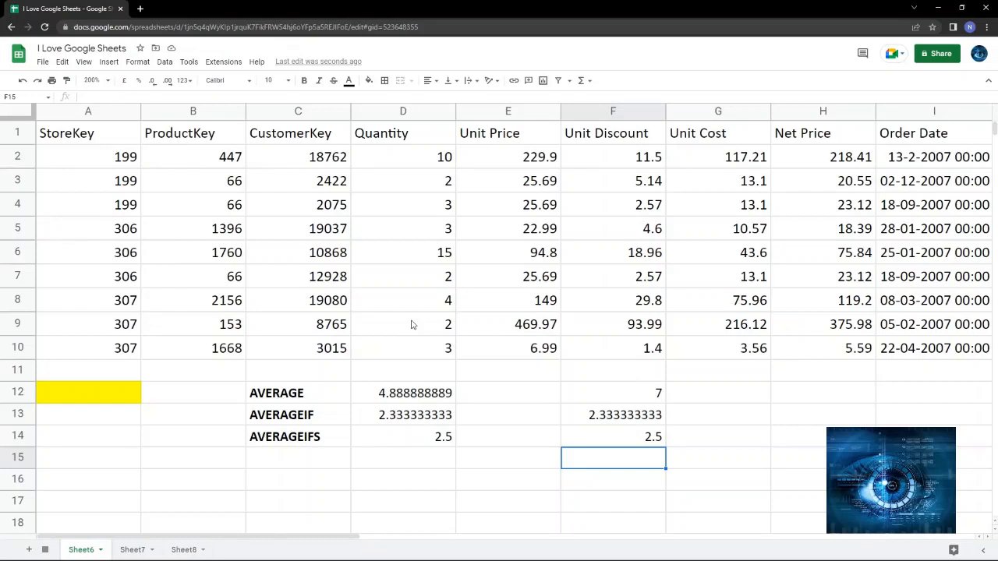
Compare where the average range D2:D10 sits in the AVERAGEIF formula in D13 and the AVERAGEIFS formula in D14
click(417, 422)
key(F2)
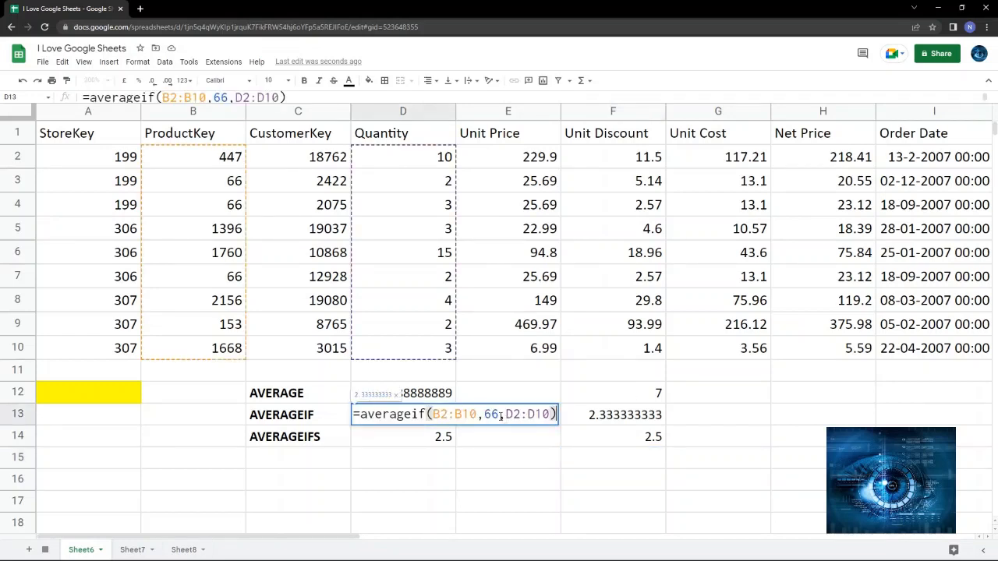
drag(505, 414, 550, 414)
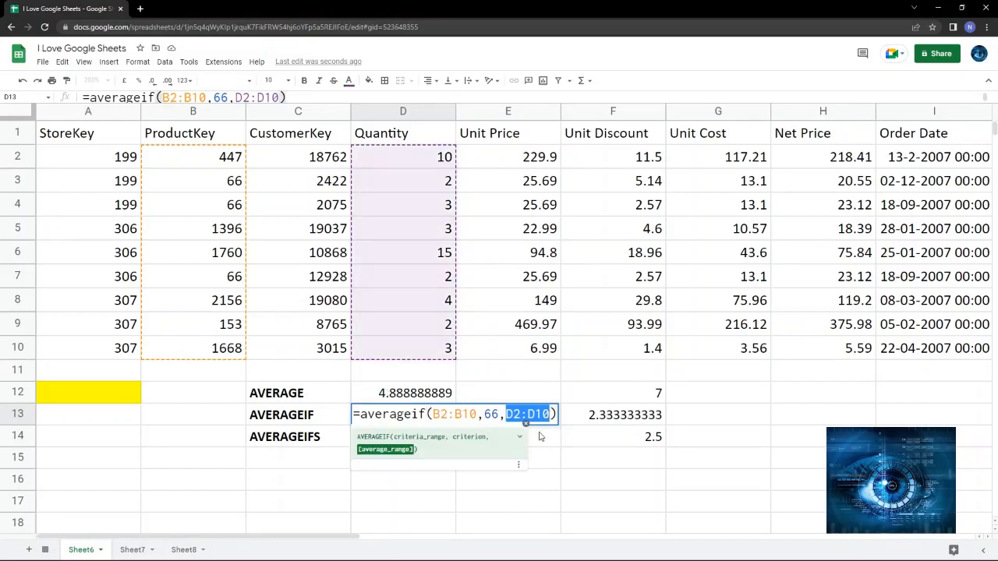
click(593, 454)
click(393, 440)
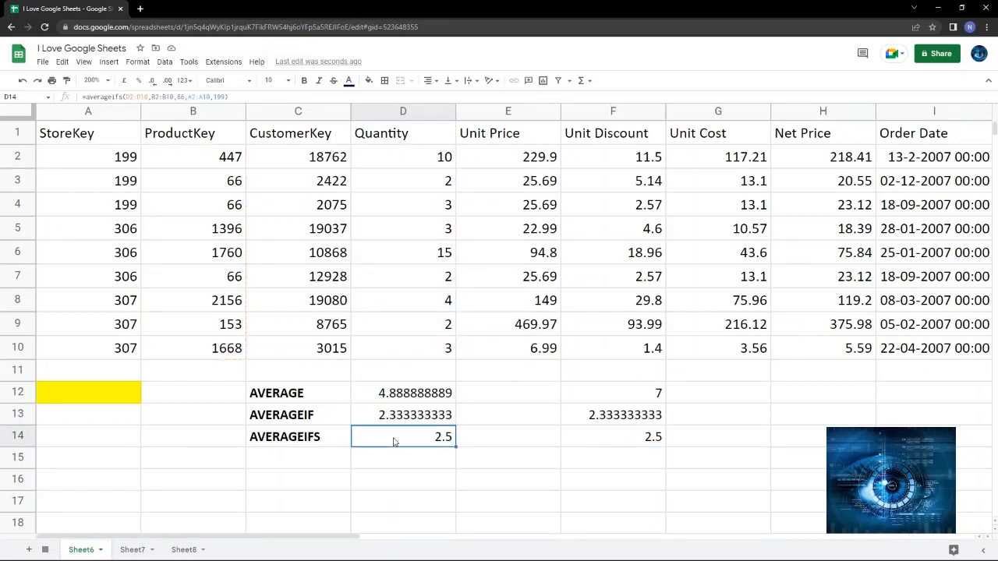
double_click(394, 441)
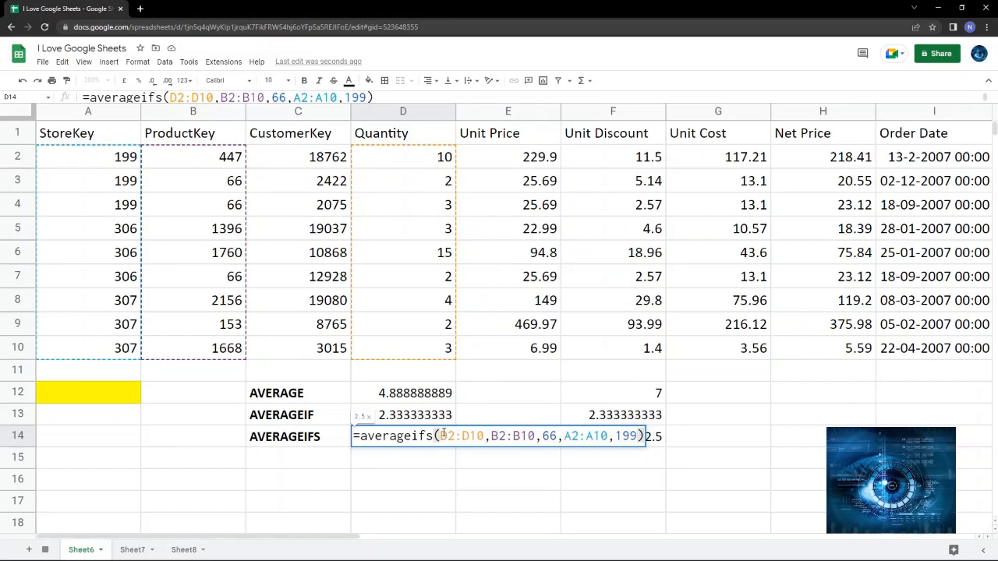
drag(441, 436, 484, 435)
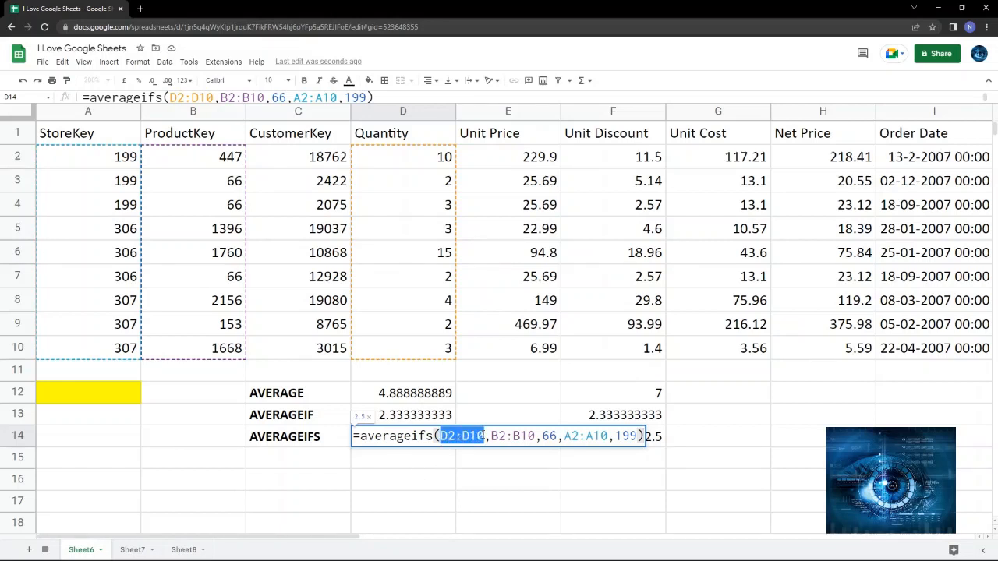